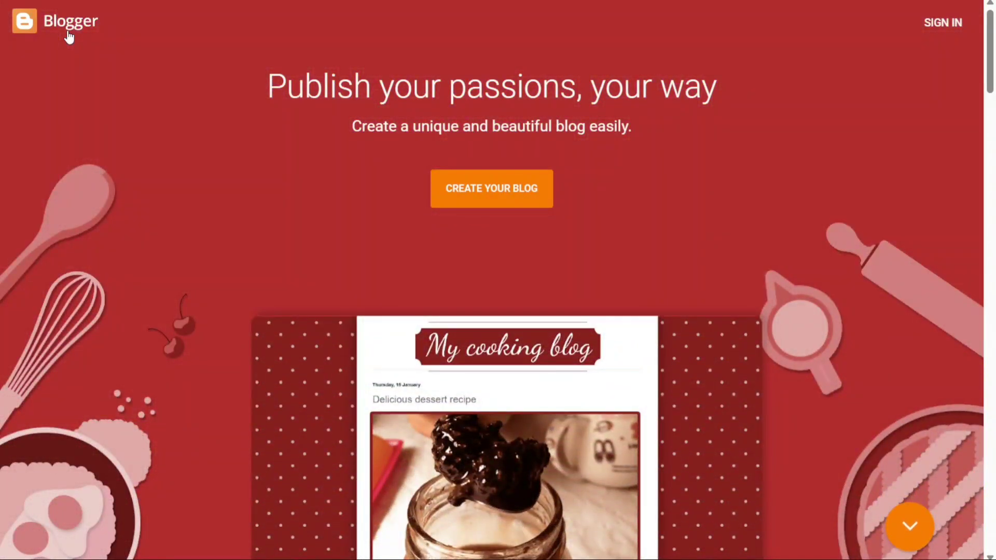
# Scroll through the Blogger landing page and start creating a new blog
pyautogui.scroll(-10, 69, 36)
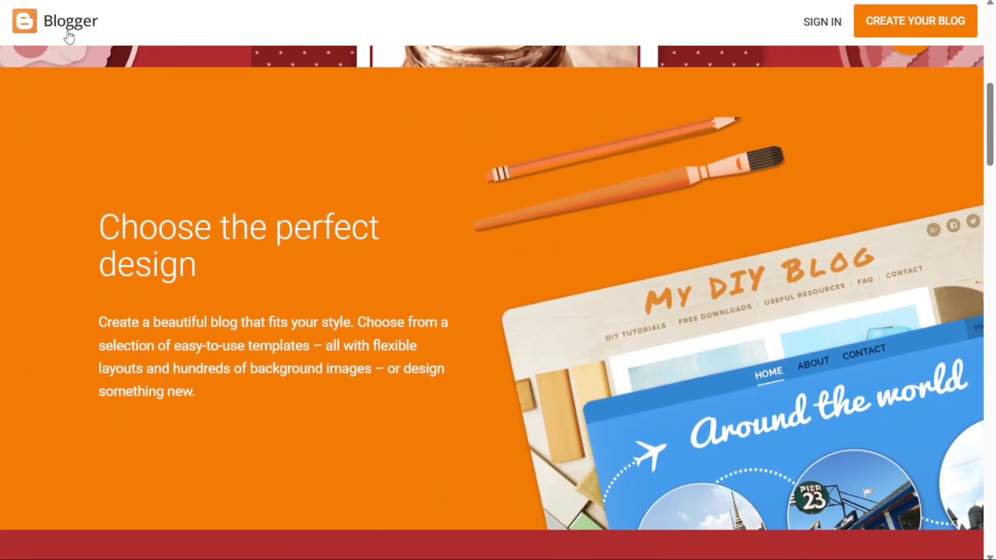
pyautogui.scroll(-1, 69, 36)
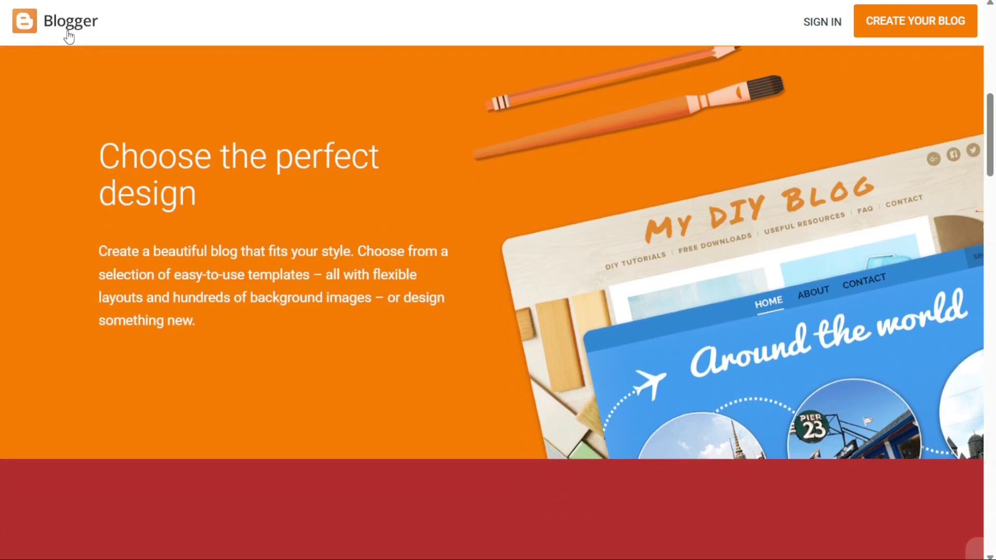
pyautogui.scroll(-6, 69, 37)
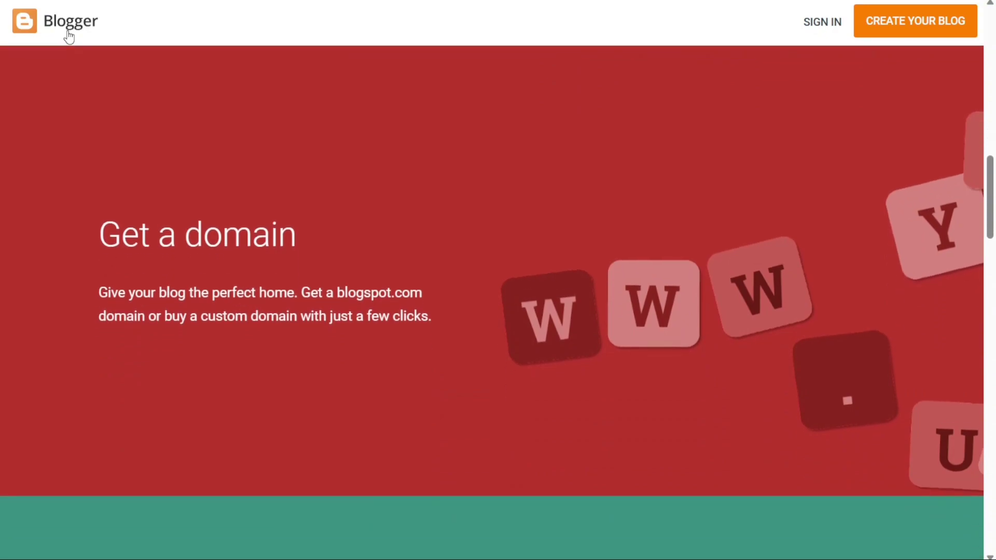
pyautogui.scroll(-6, 69, 36)
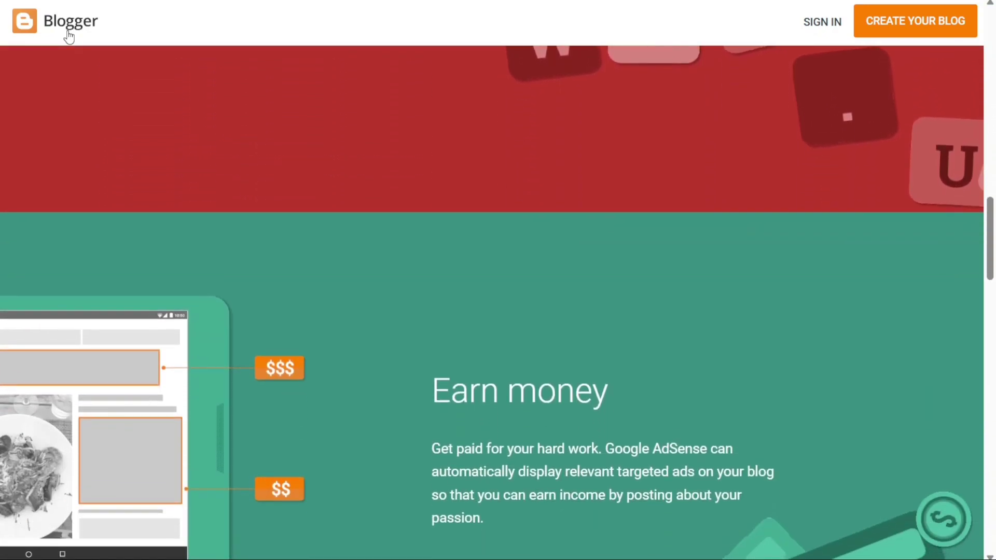
pyautogui.scroll(-1, 70, 37)
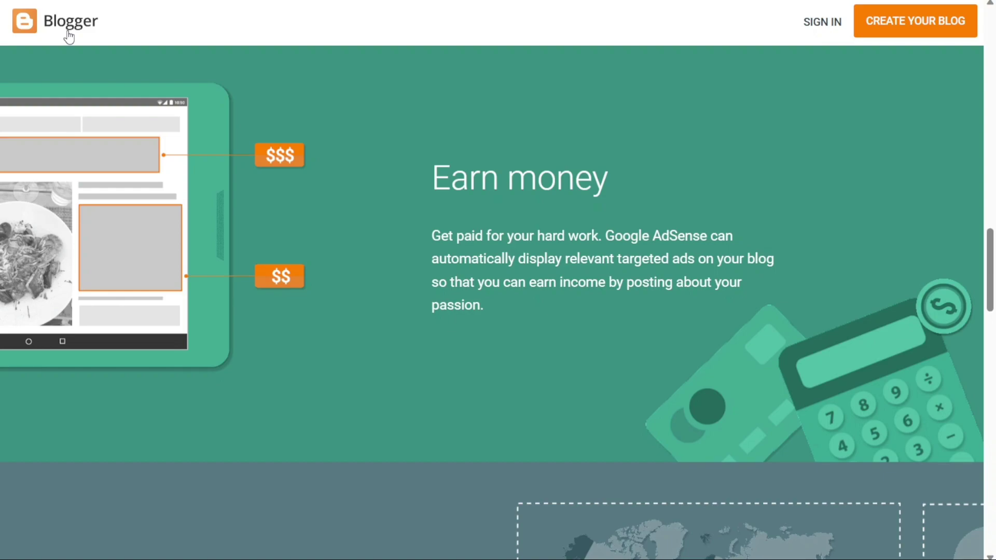
pyautogui.scroll(-5, 69, 37)
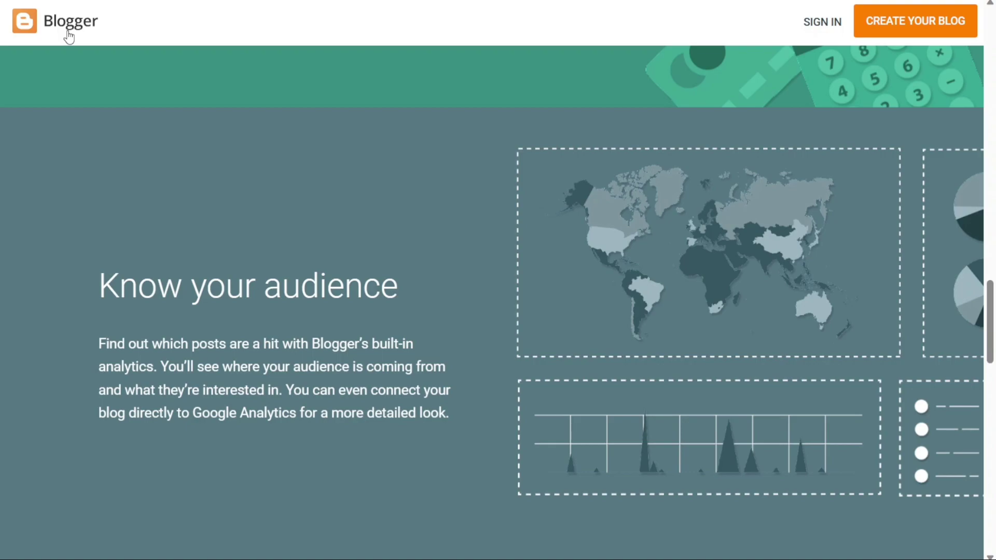
pyautogui.scroll(10, 69, 37)
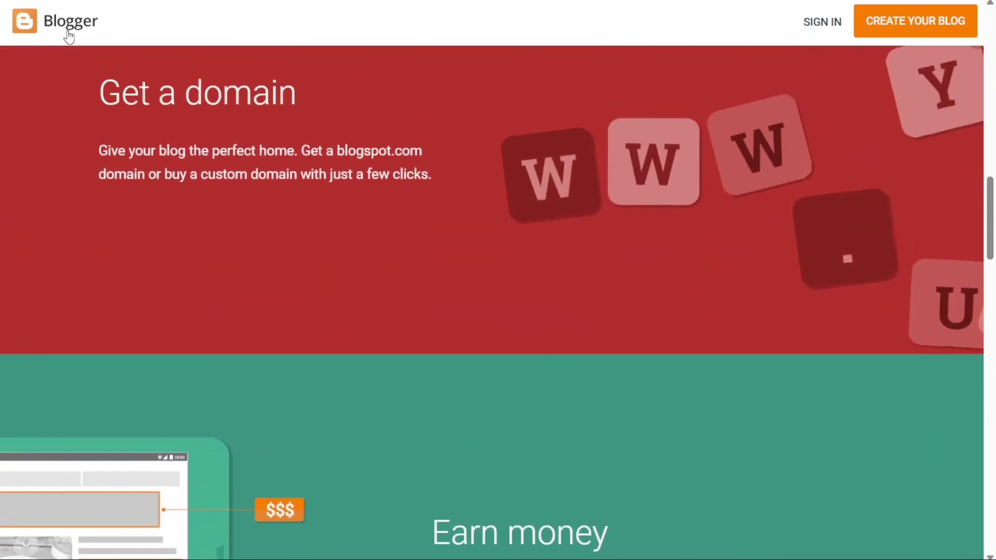
pyautogui.scroll(5, 69, 36)
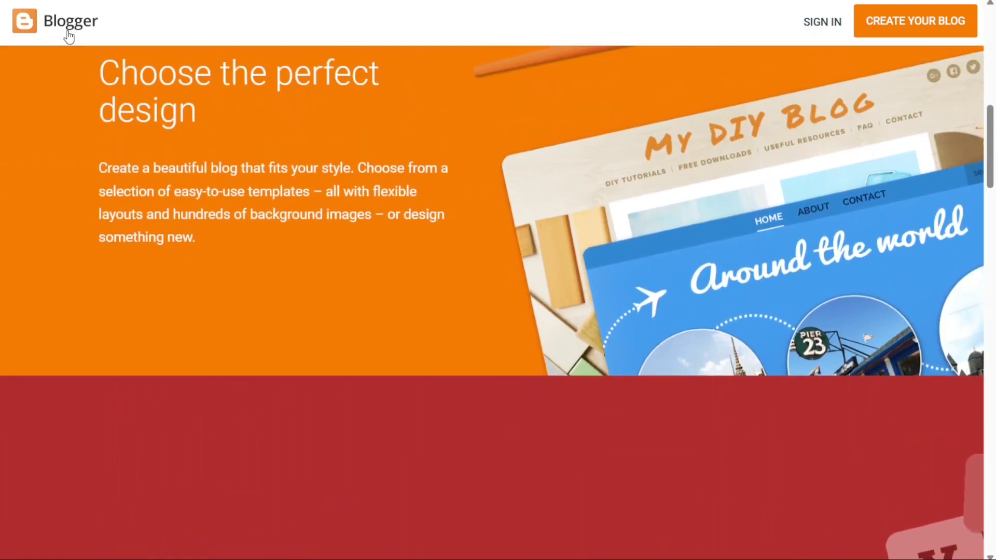
pyautogui.scroll(2, 69, 36)
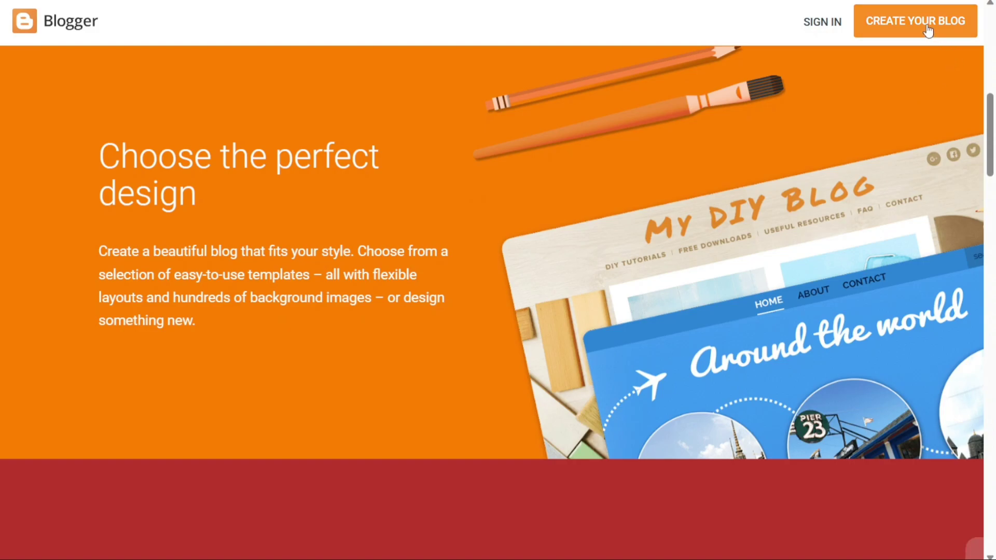
pyautogui.click(902, 30)
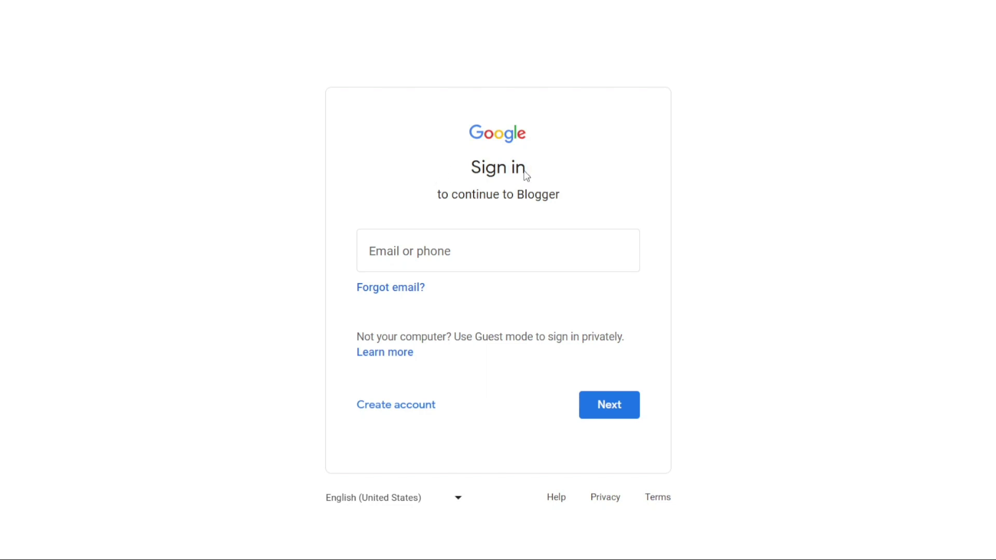
# Sign in to Google Accounts by pasting the account e-mail and continuing
pyautogui.moveTo(525, 173); pyautogui.dragTo(585, 196)
pyautogui.click(526, 214)
pyautogui.click(421, 264)
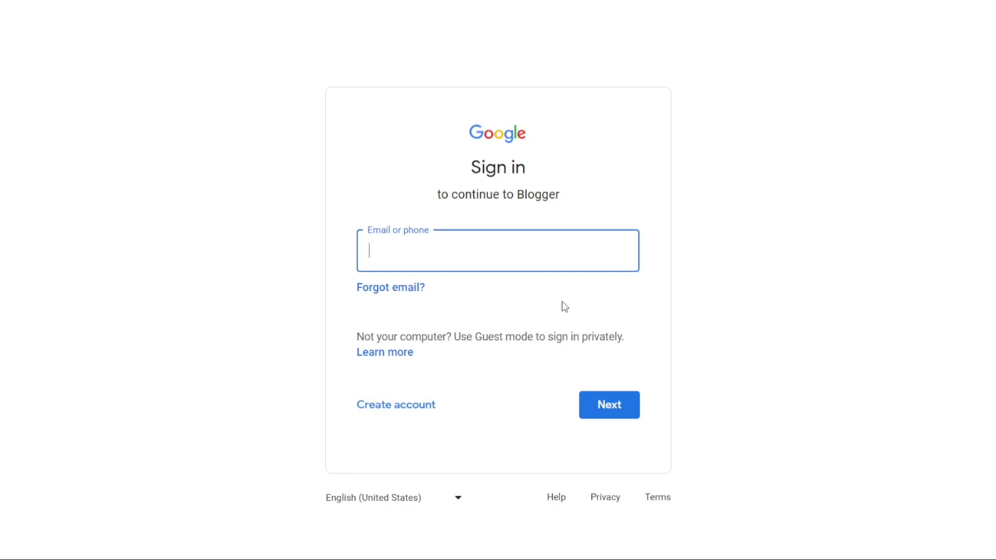
pyautogui.hotkey('ctrl', 'v')
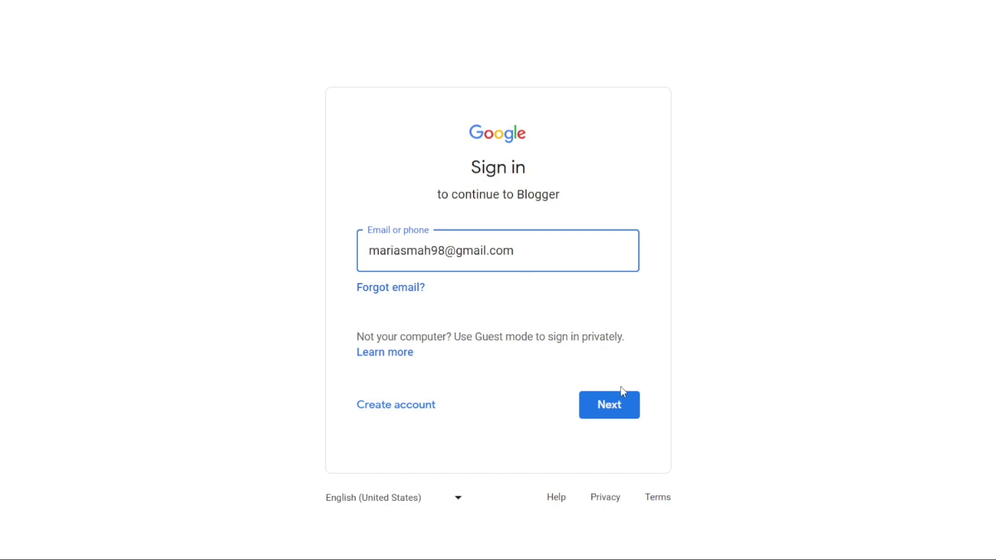
pyautogui.click(628, 410)
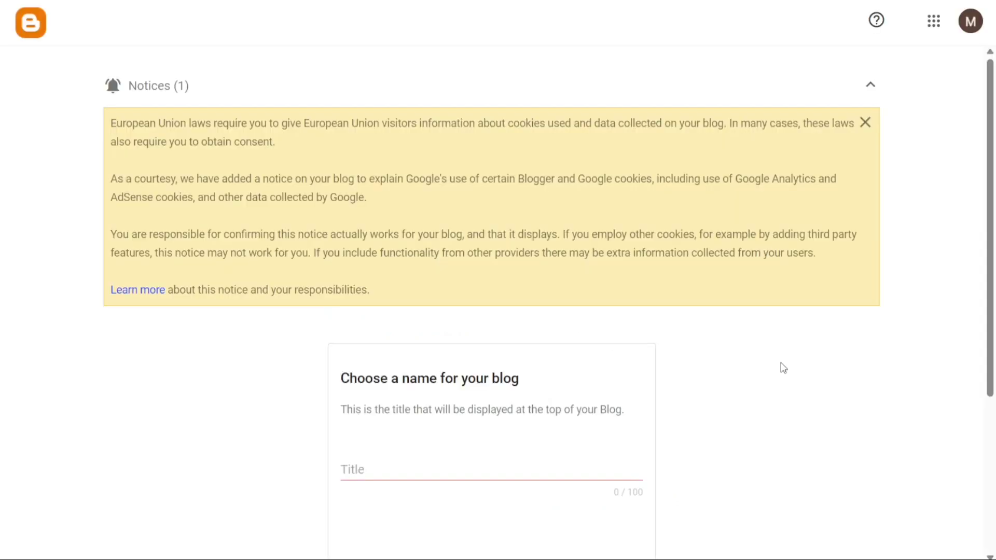
# Close the cookie notice, enter 'Best Blog' as the blog title and continue
pyautogui.moveTo(991, 223); pyautogui.dragTo(974, 337)
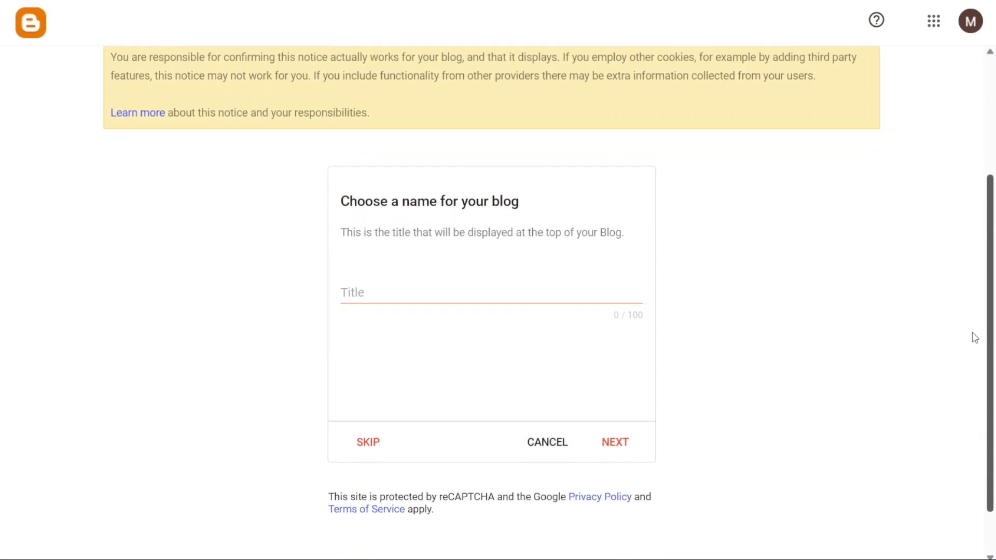
pyautogui.scroll(3, 970, 338)
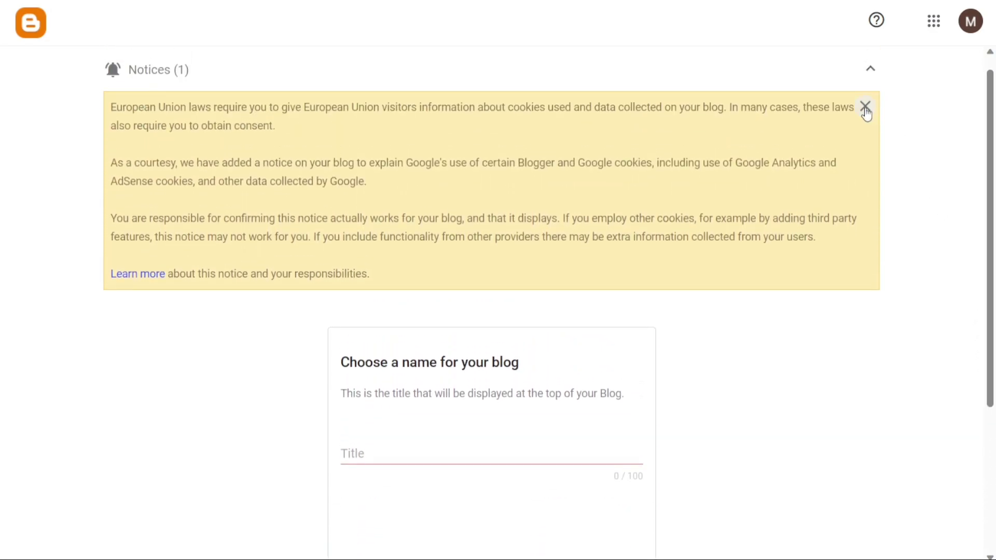
pyautogui.click(865, 108)
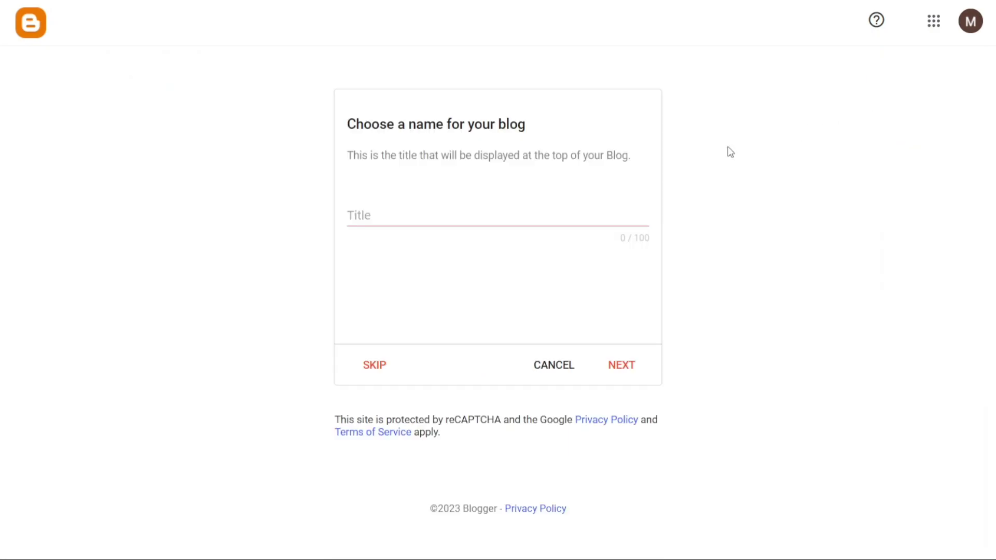
pyautogui.click(454, 219)
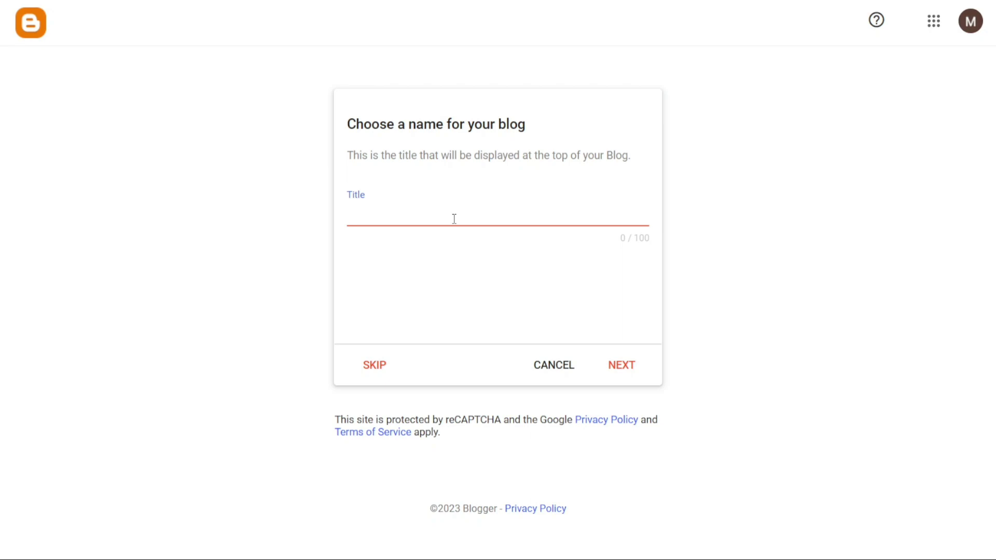
pyautogui.write('Best Blog')
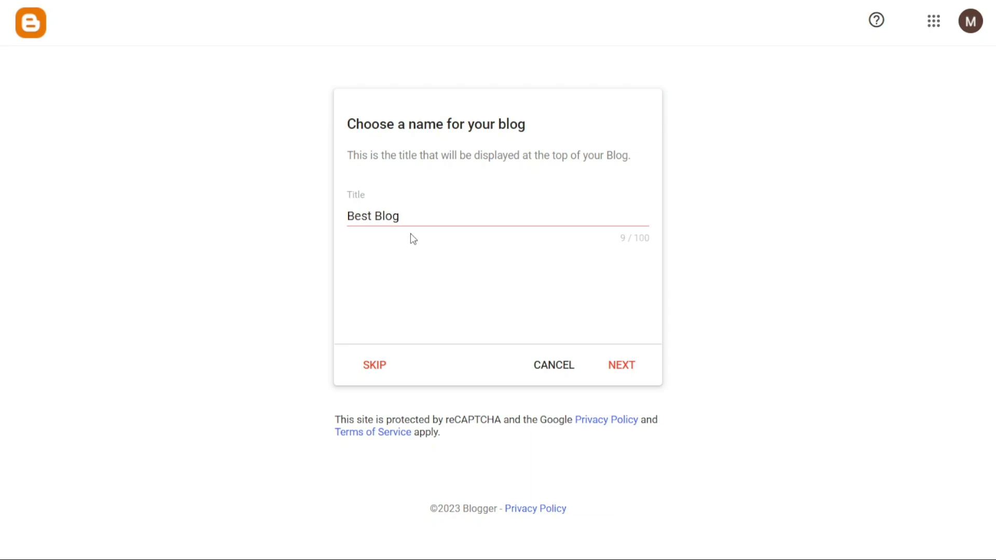
pyautogui.moveTo(407, 217); pyautogui.dragTo(337, 220)
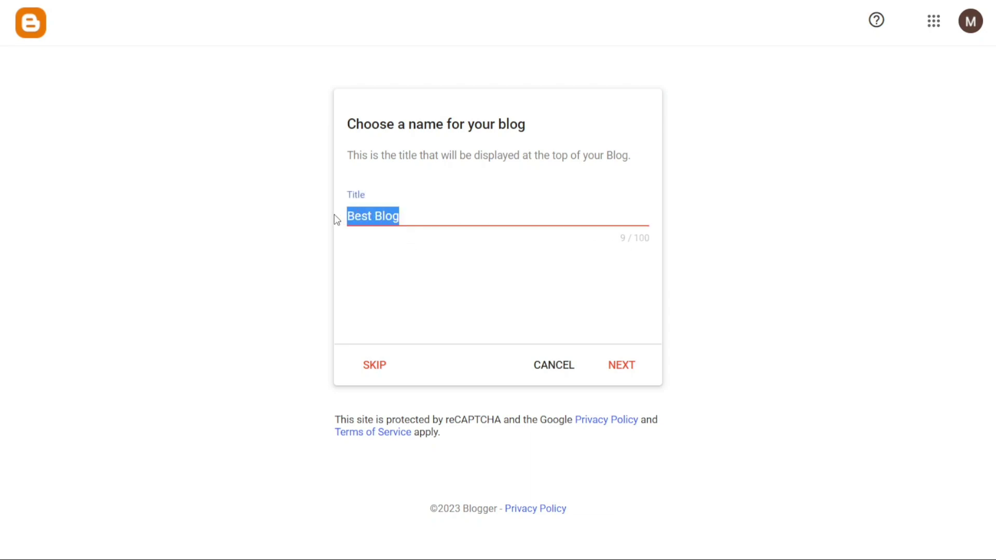
pyautogui.click(283, 222)
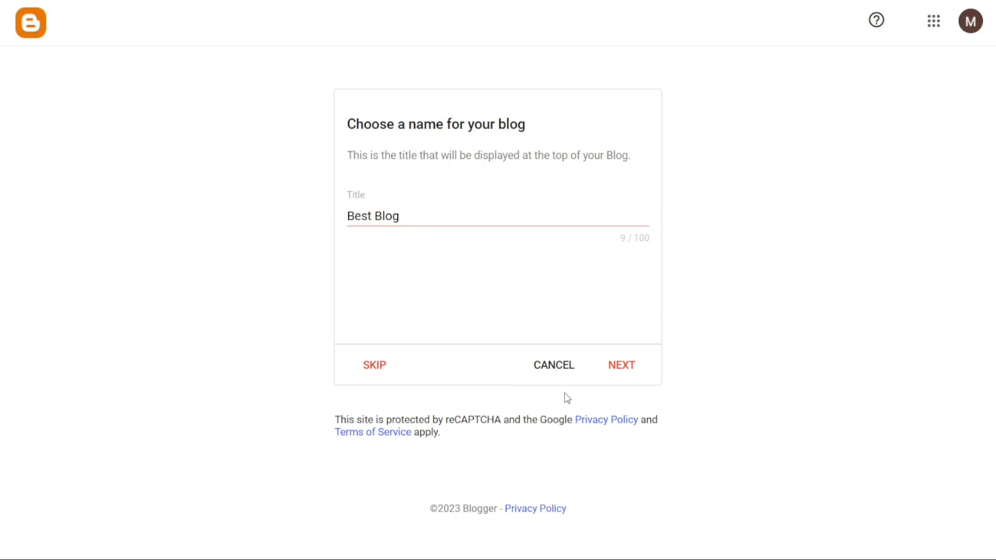
pyautogui.click(624, 368)
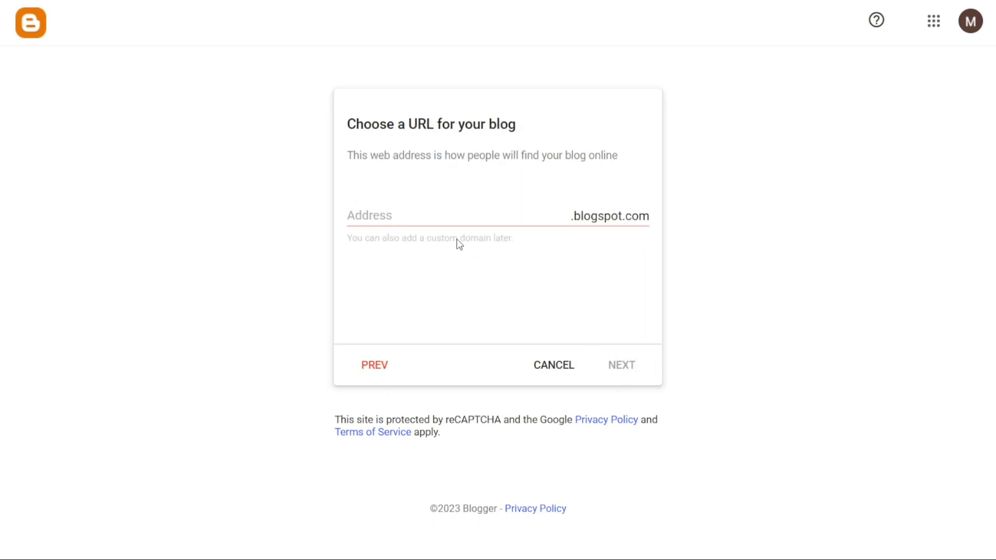
# Set the blog address to 'bestblog369' after briefly testing plain 'bestblog'
pyautogui.click(423, 216)
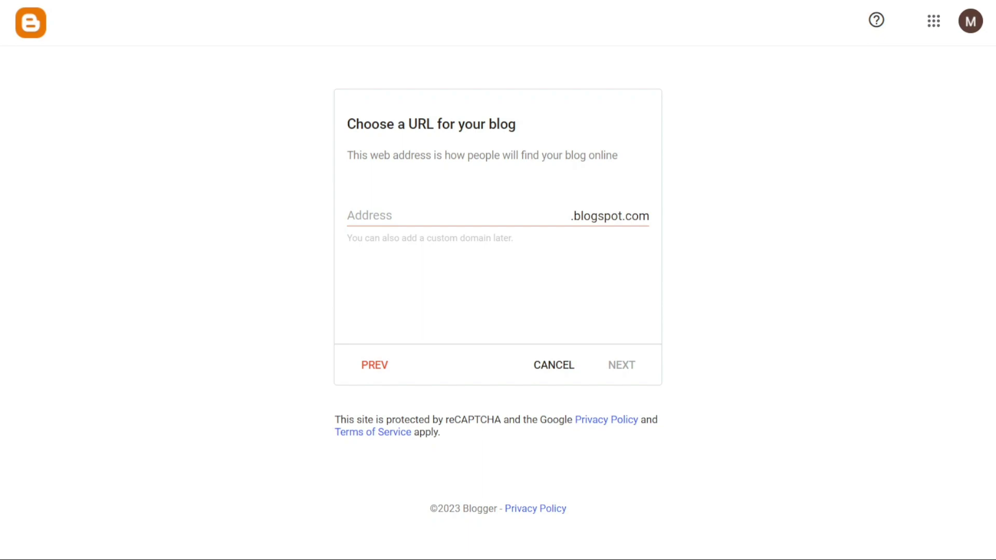
pyautogui.click(376, 218)
pyautogui.write('bestblog369')
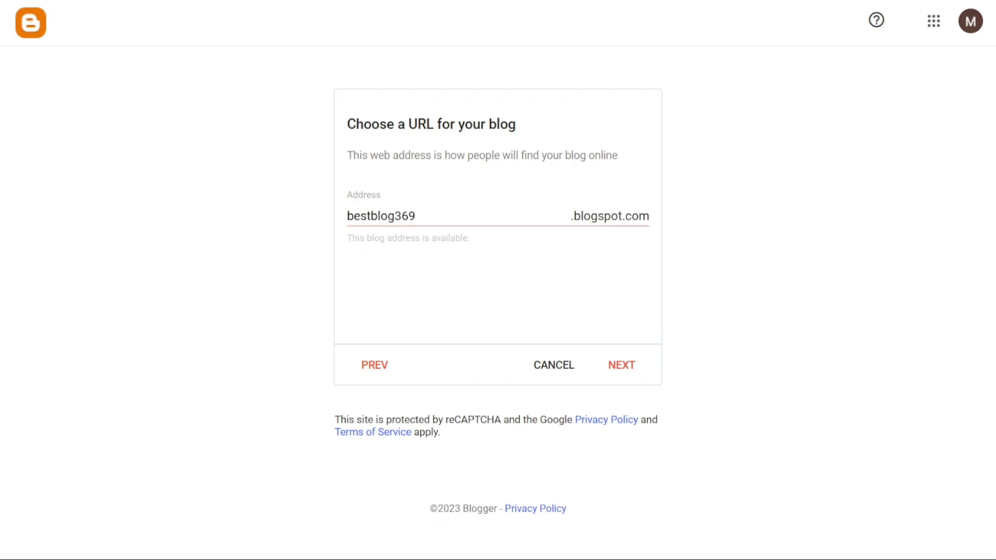
pyautogui.click(424, 217)
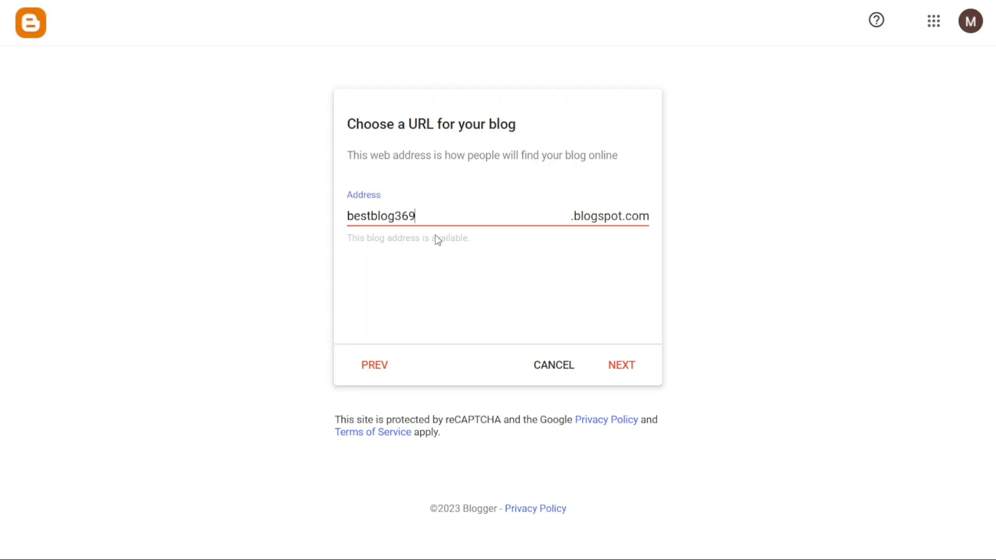
pyautogui.click(473, 240)
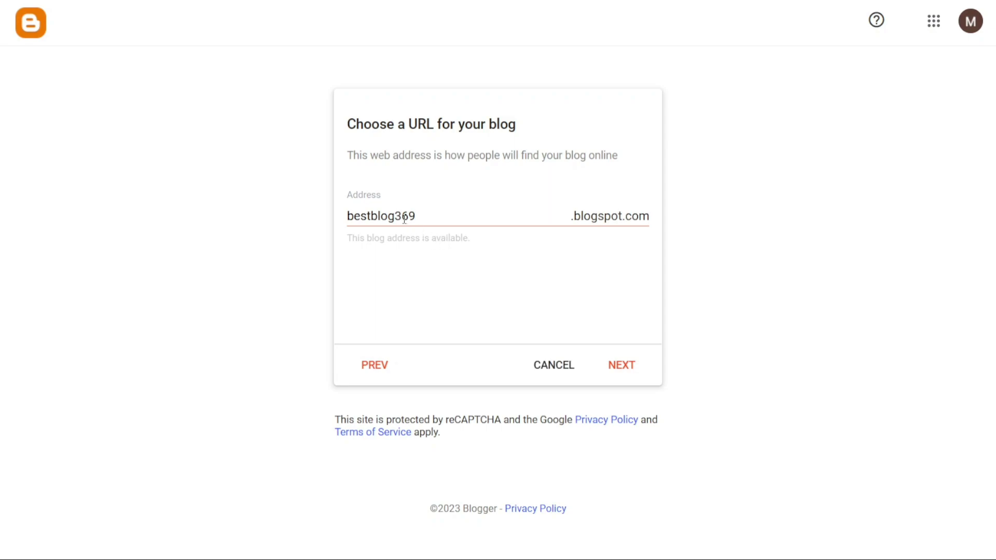
pyautogui.moveTo(393, 214); pyautogui.dragTo(432, 214)
pyautogui.press('BackSpace')
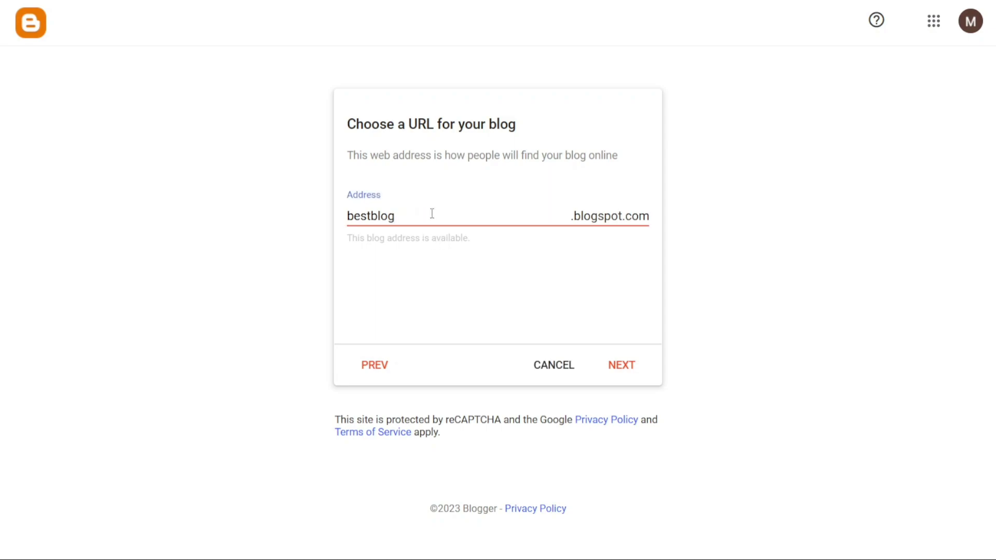
pyautogui.click(485, 283)
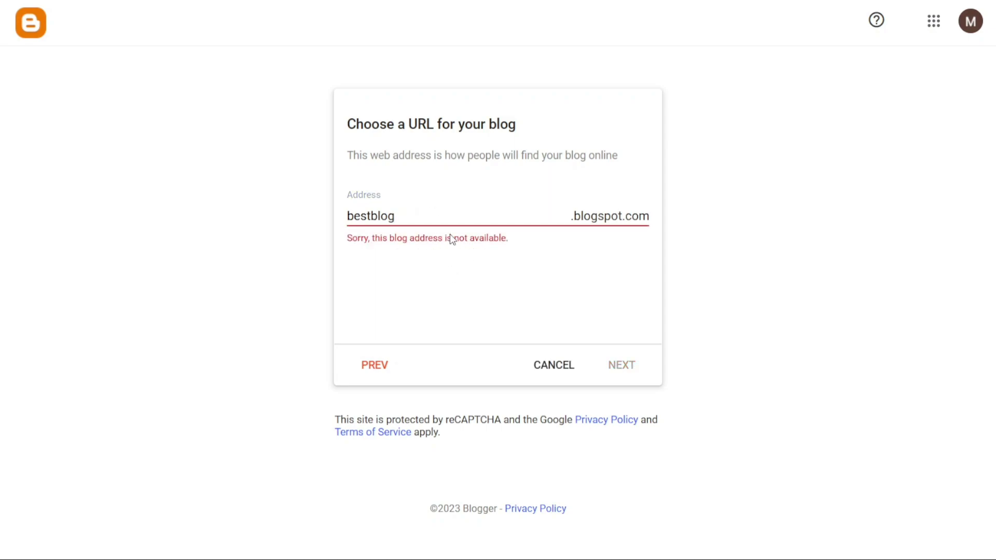
pyautogui.click(434, 215)
pyautogui.write('369')
pyautogui.click(488, 284)
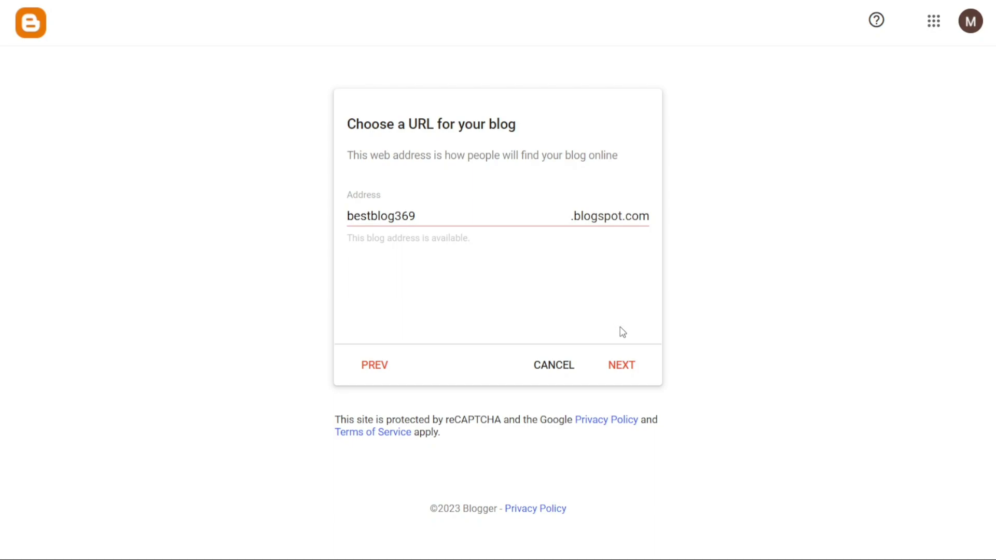
# Accept the bestblog369 address and finish setup with display name 'Best Blog'
pyautogui.click(622, 372)
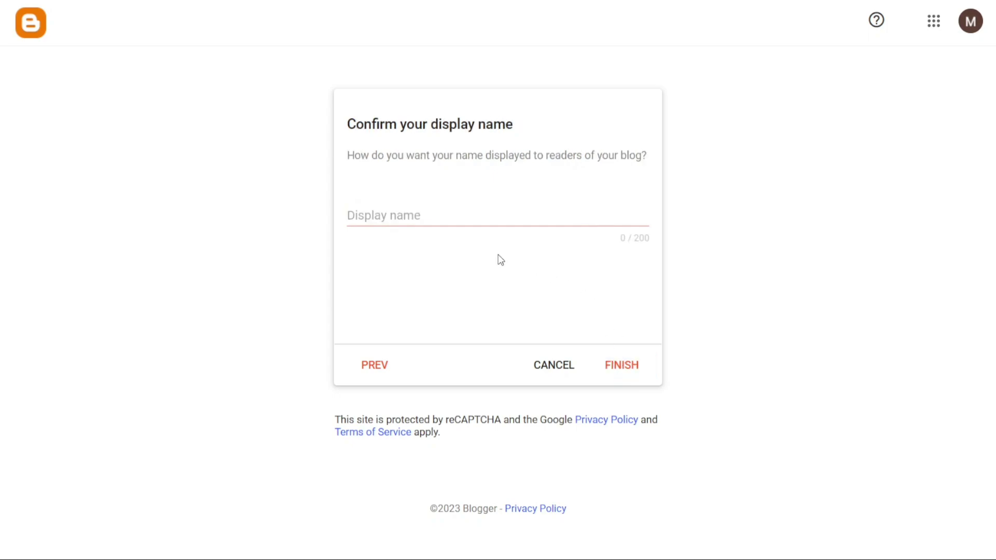
pyautogui.click(441, 216)
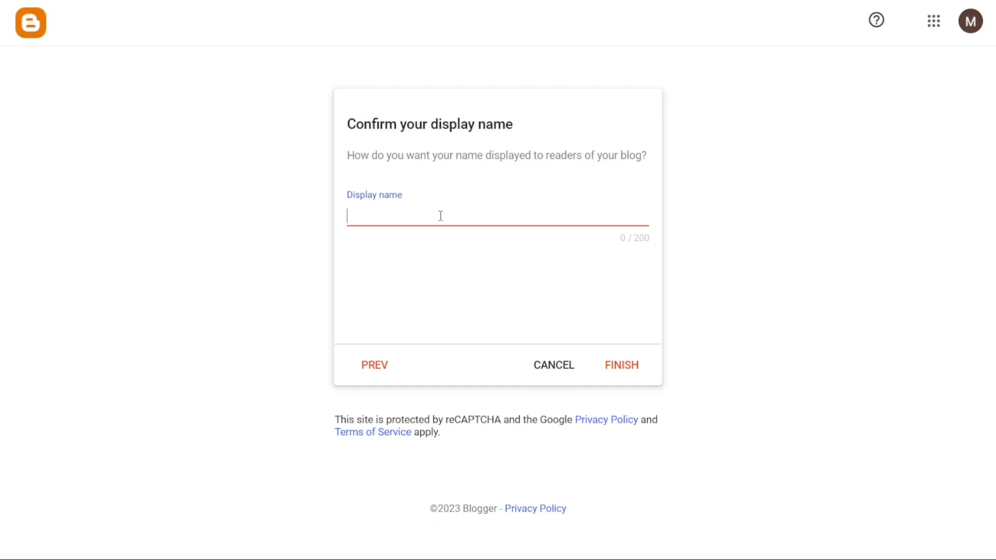
pyautogui.write('Best Blog')
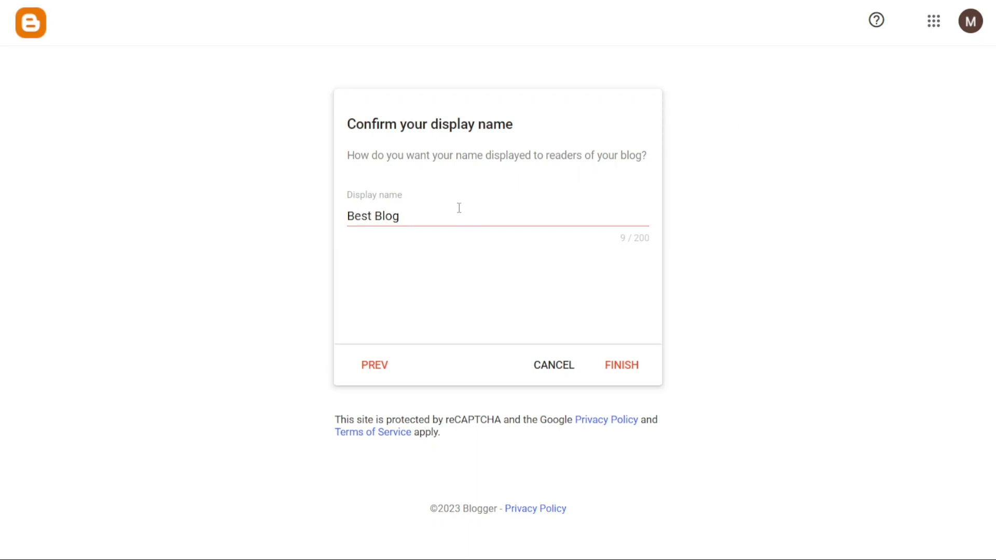
pyautogui.click(623, 371)
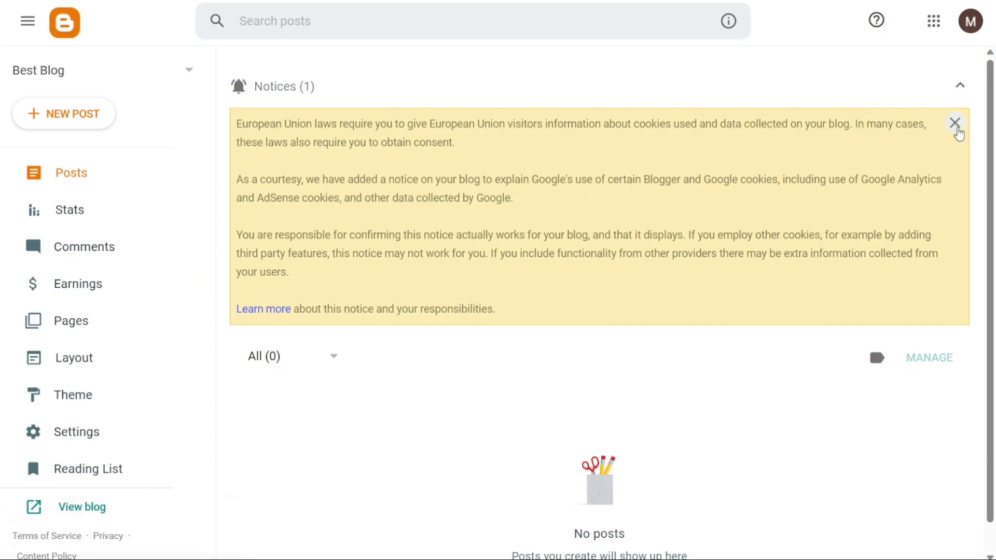
# Close the yellow European Union cookie notice on the Posts dashboard
pyautogui.click(955, 124)
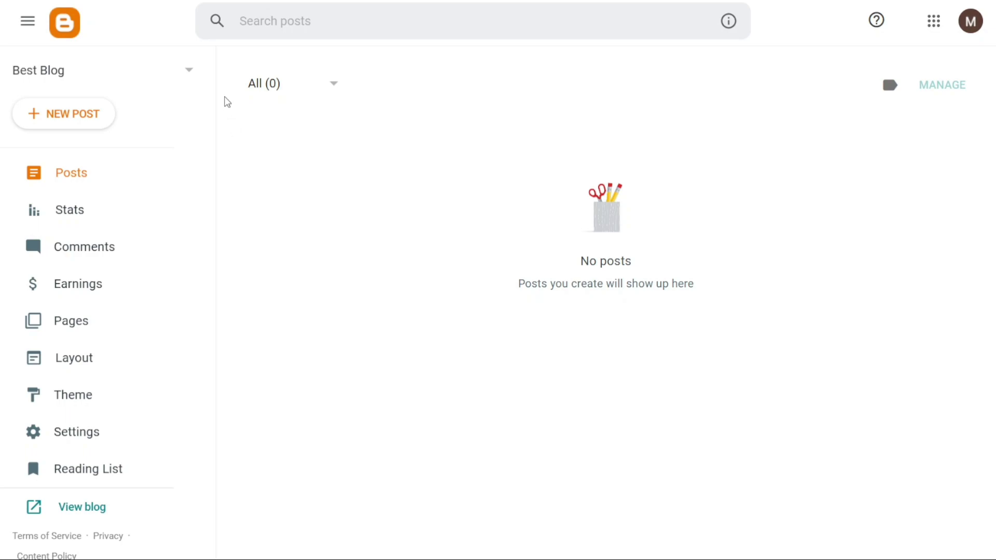
pyautogui.click(175, 74)
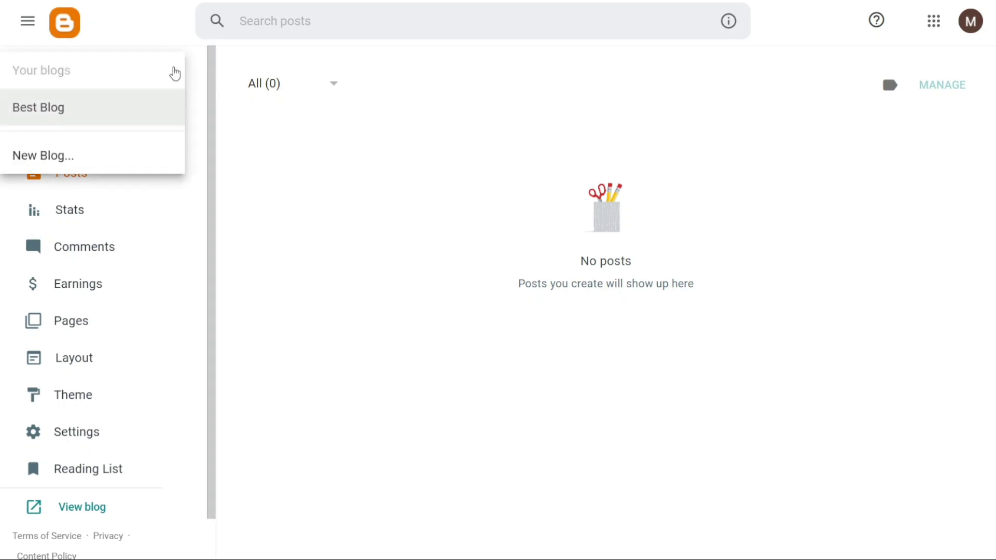
pyautogui.click(195, 78)
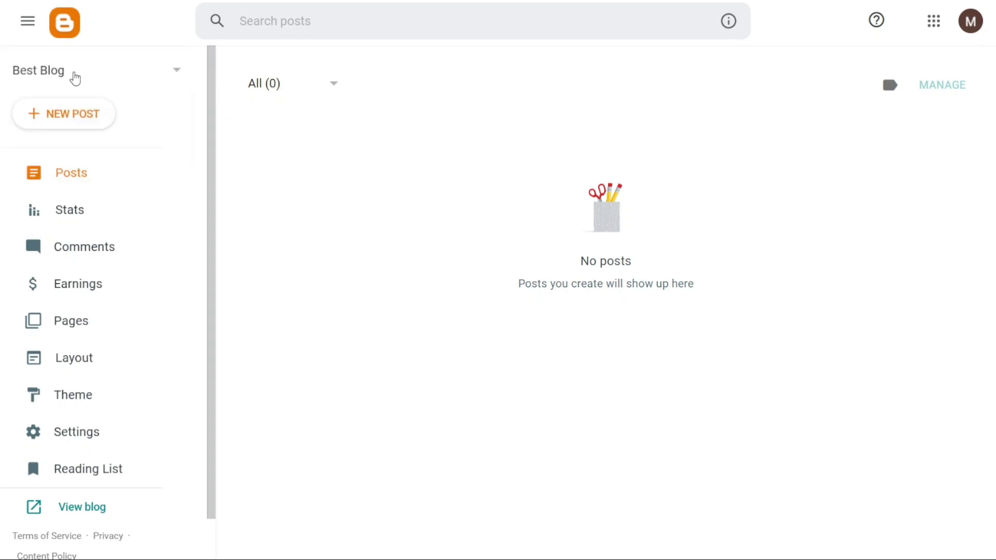
pyautogui.click(177, 74)
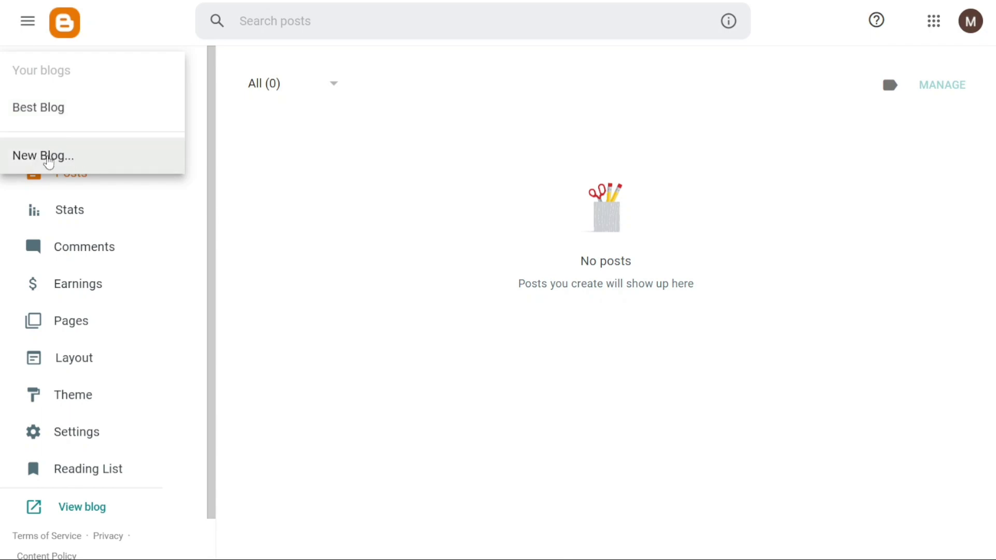
pyautogui.click(195, 98)
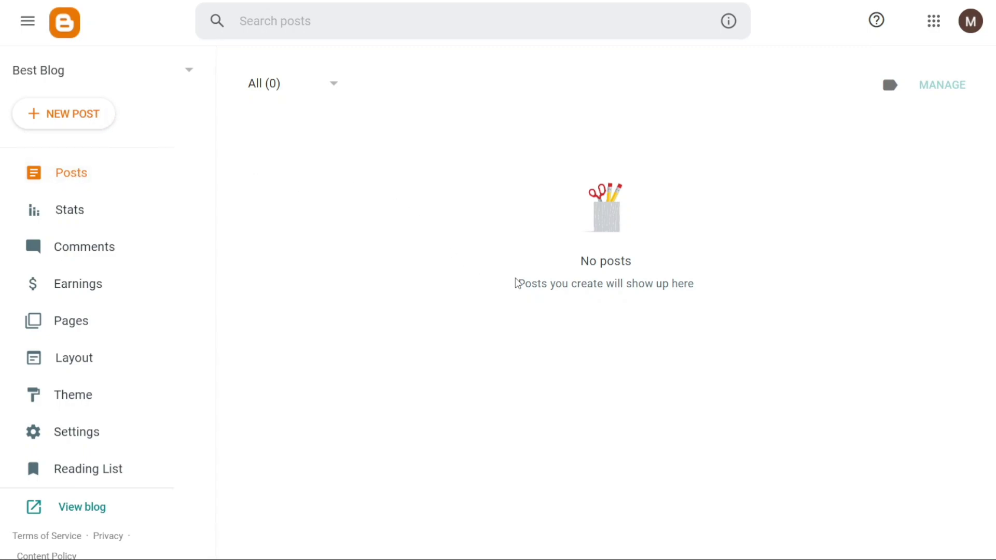
# Open Best Blog's Stats page and scroll down to the Latest Post card
pyautogui.moveTo(579, 262); pyautogui.dragTo(641, 262)
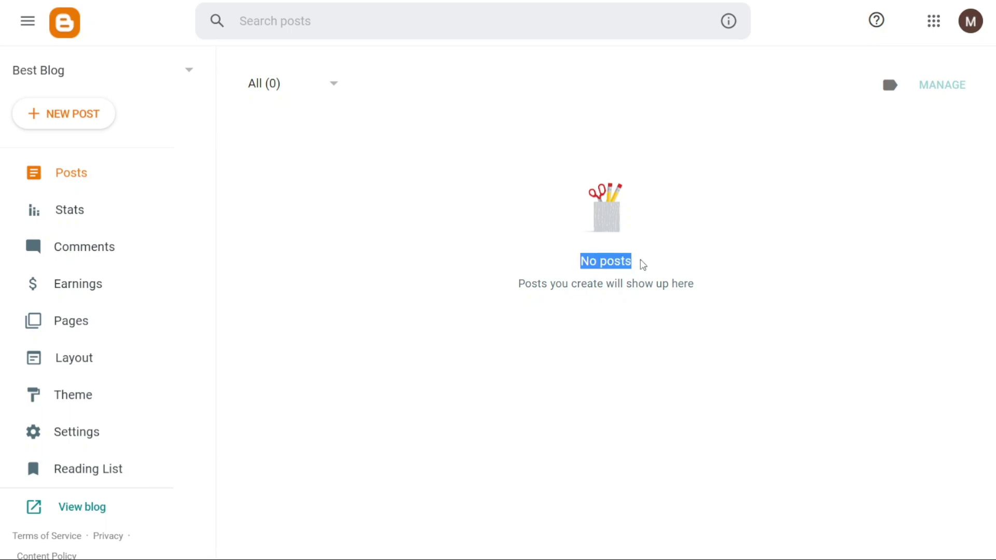
pyautogui.click(528, 320)
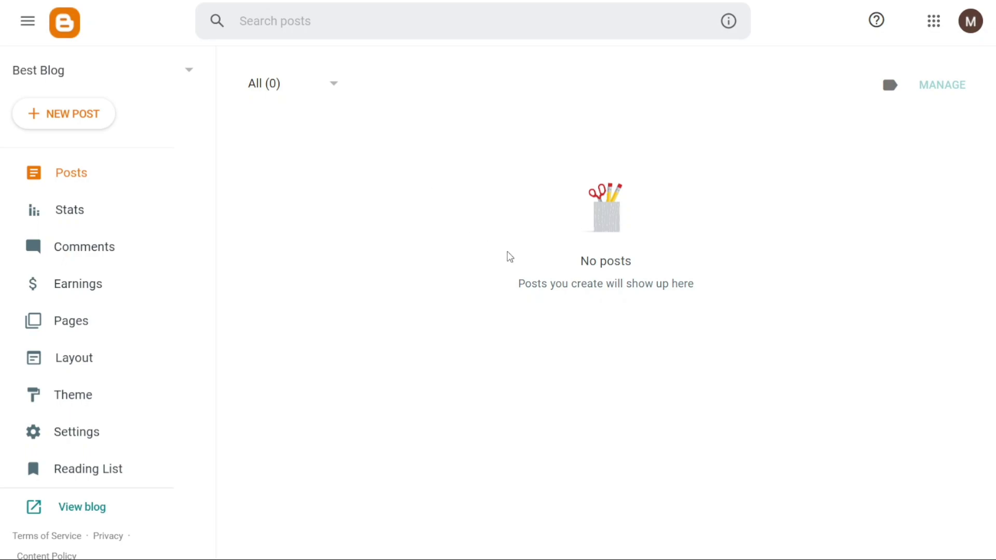
pyautogui.click(123, 210)
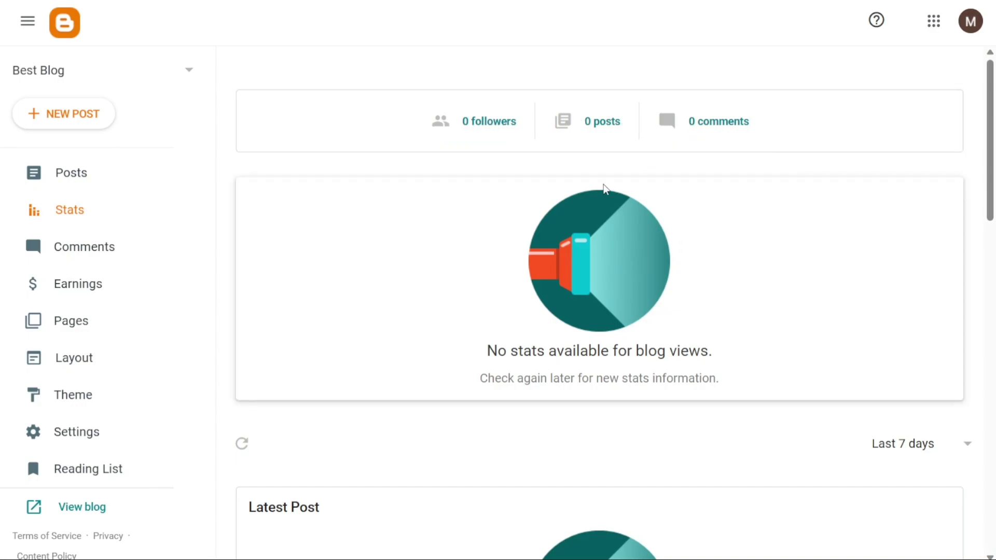
pyautogui.moveTo(990, 137); pyautogui.dragTo(989, 232)
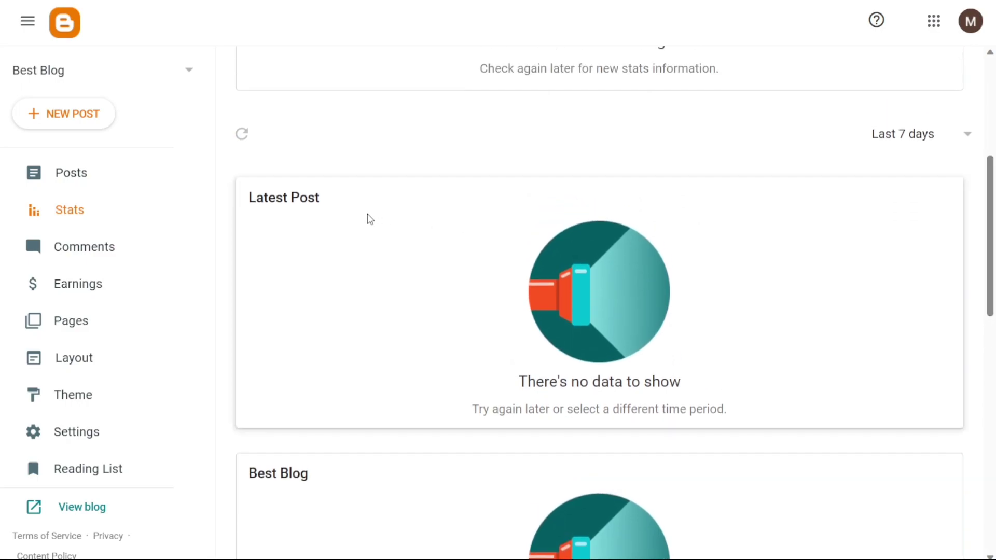
# Browse the Comments and Earnings sections, ending on the empty Pages list
pyautogui.click(154, 244)
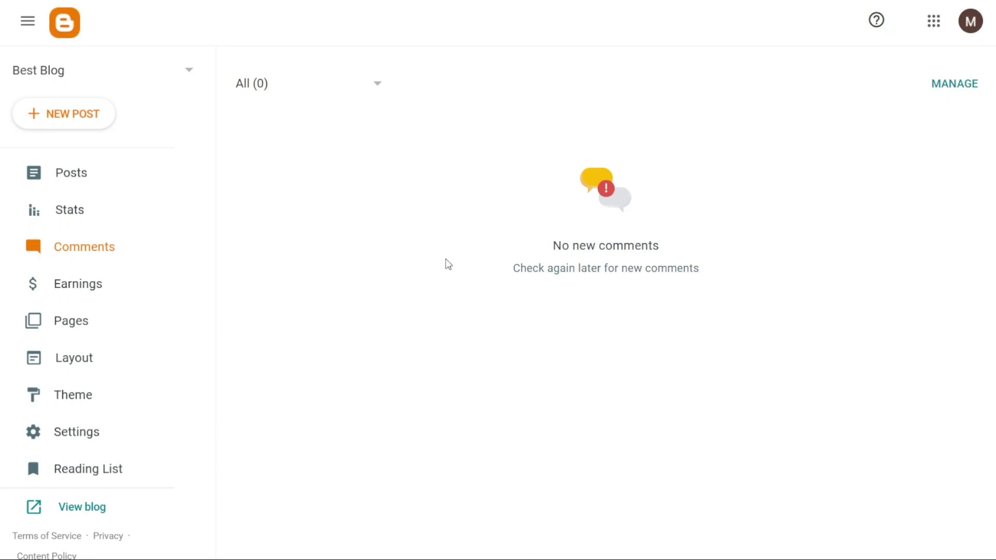
pyautogui.click(145, 280)
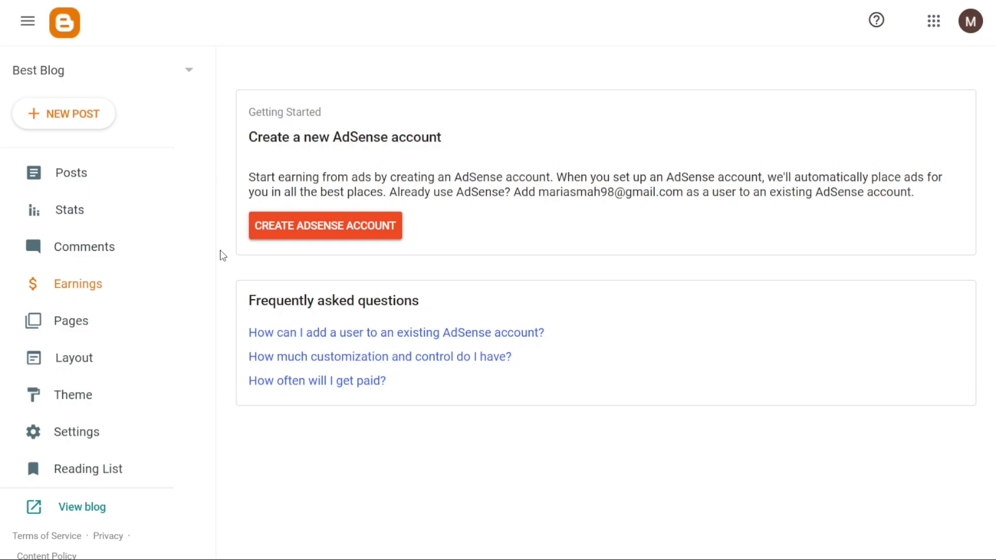
pyautogui.click(114, 324)
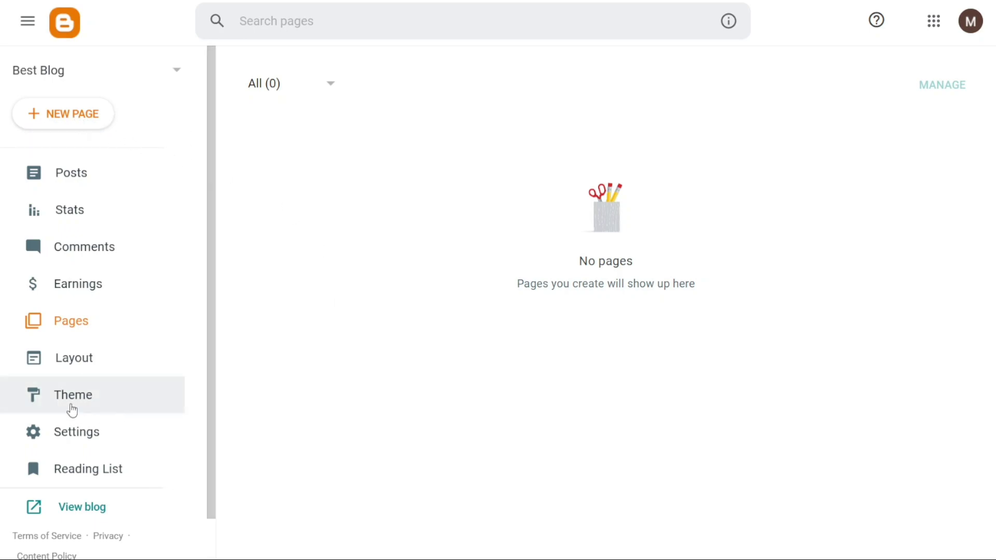
# Scroll through the Layout gadgets, then browse the Soho theme gallery
pyautogui.click(38, 373)
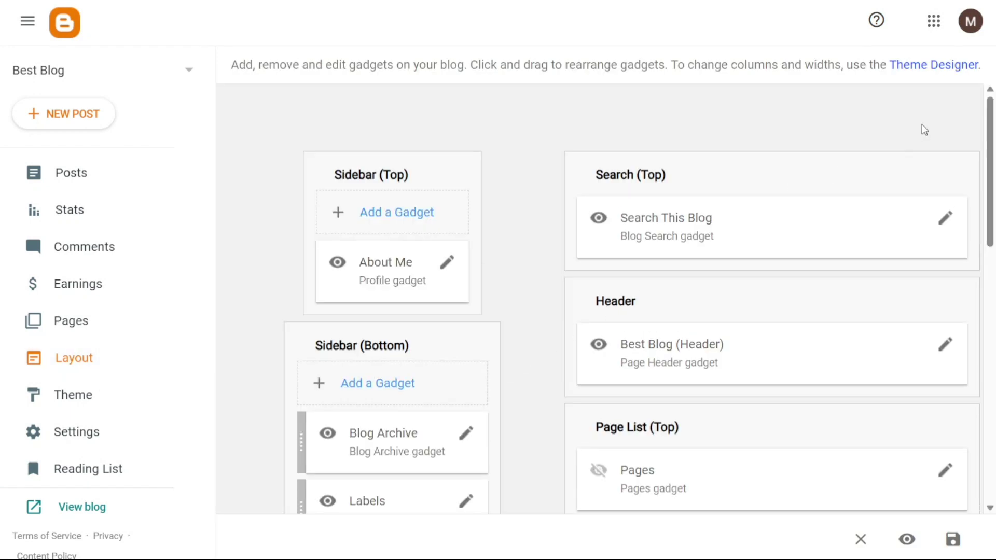
pyautogui.scroll(-1, 991, 150)
pyautogui.moveTo(991, 150); pyautogui.dragTo(966, 280)
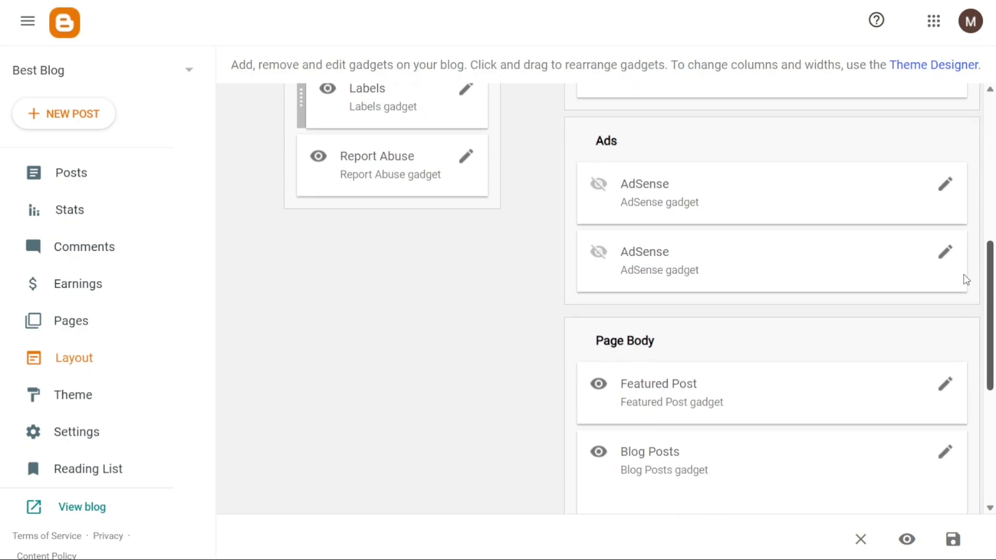
pyautogui.scroll(6, 964, 275)
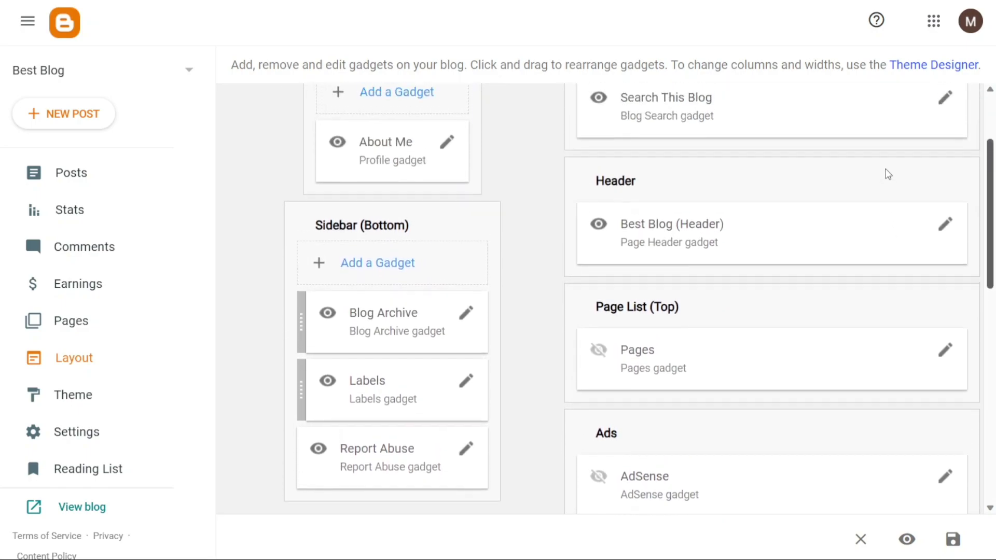
pyautogui.scroll(2, 882, 166)
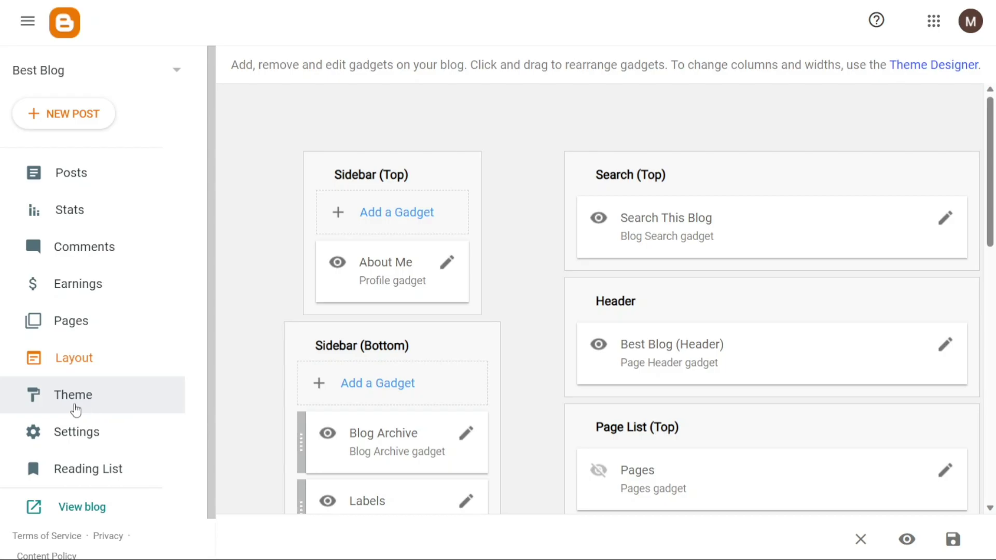
pyautogui.click(76, 411)
pyautogui.moveTo(988, 67); pyautogui.dragTo(988, 151)
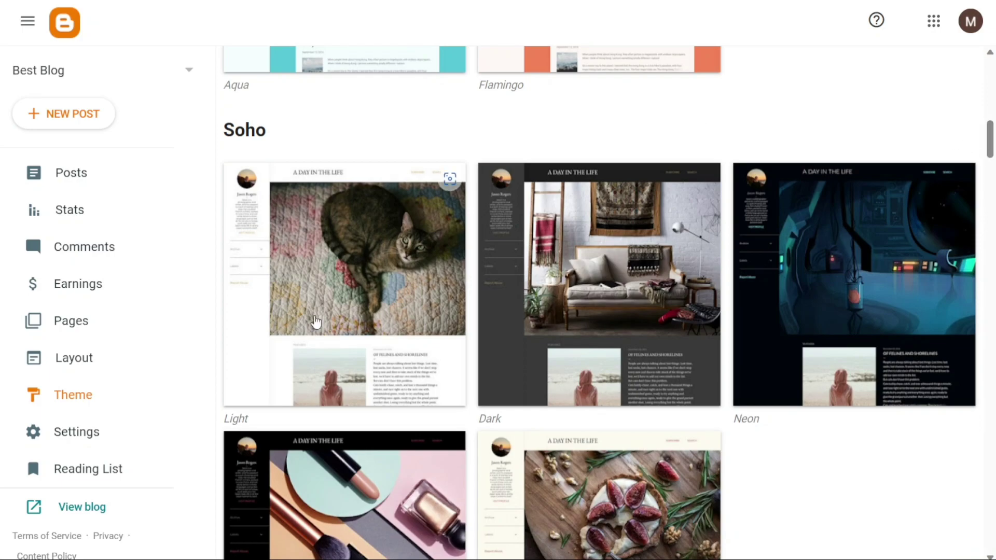
# Inspect Settings, cancelling the Title and Description editors, then return to Posts
pyautogui.click(75, 436)
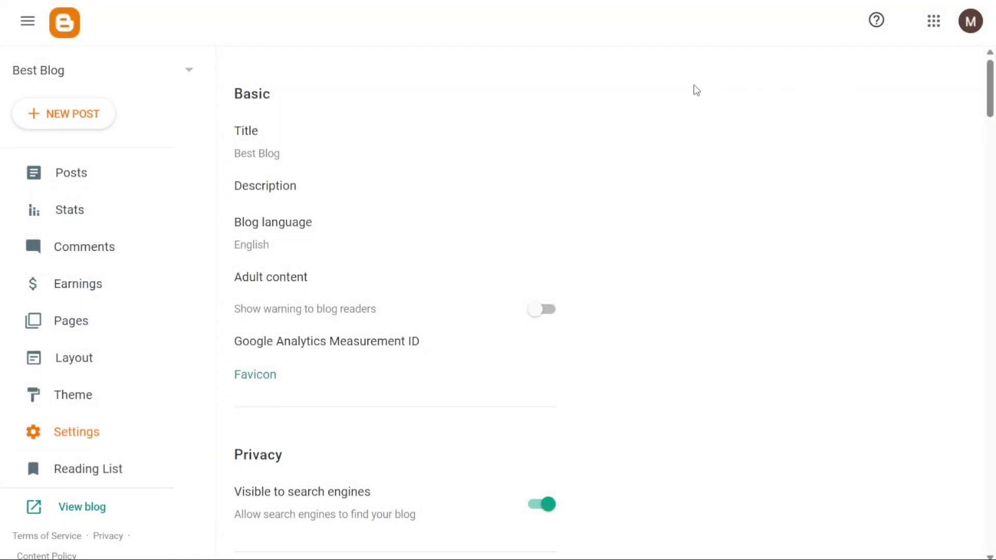
pyautogui.click(322, 150)
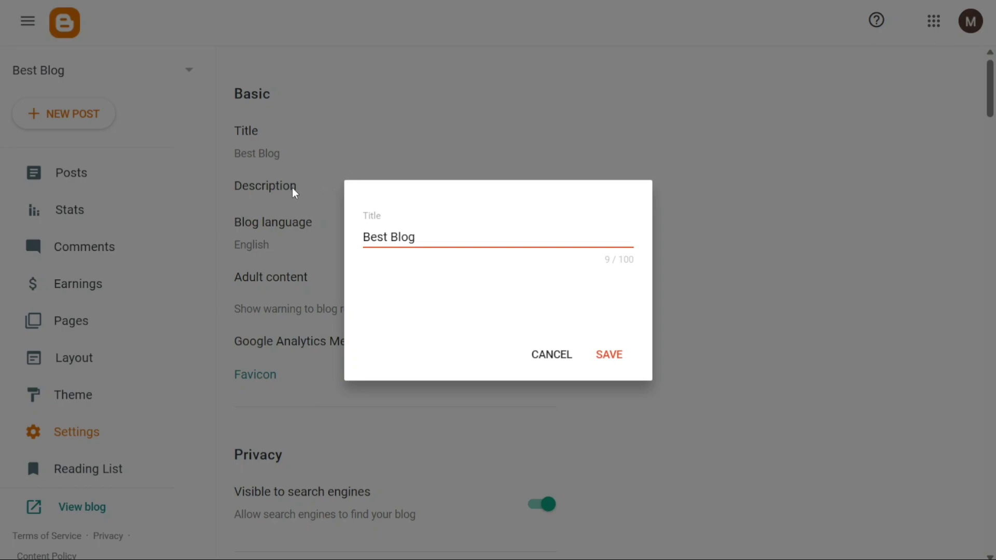
pyautogui.click(547, 355)
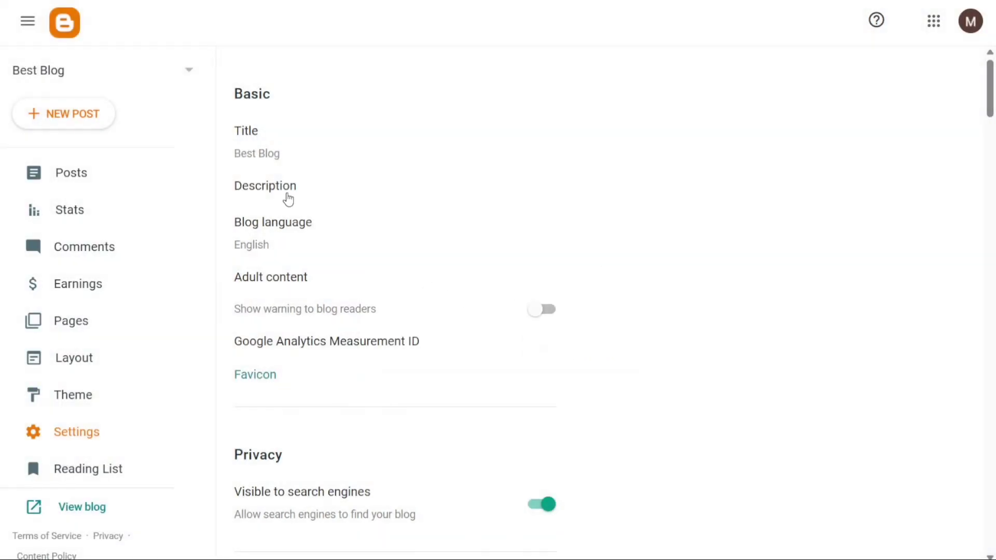
pyautogui.click(288, 199)
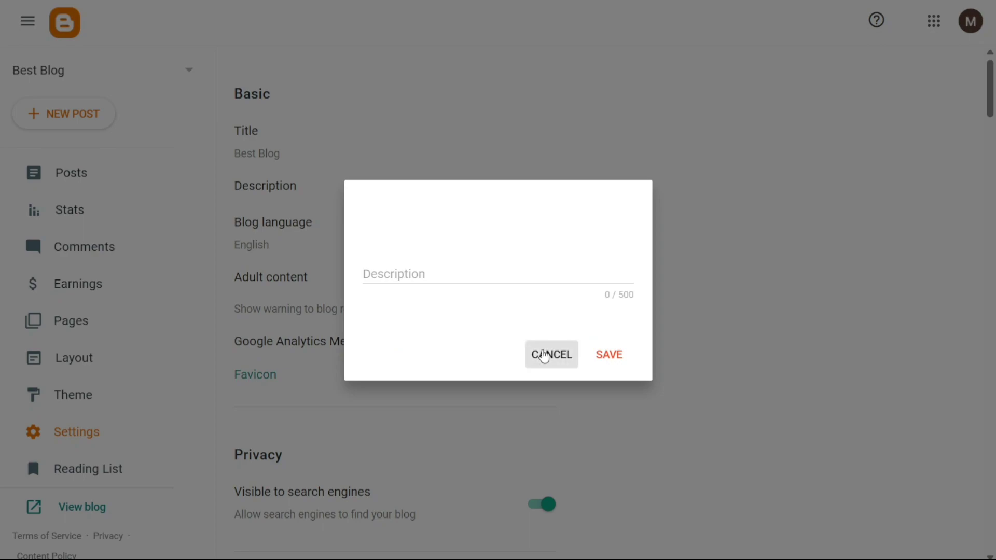
pyautogui.click(544, 357)
pyautogui.moveTo(990, 106); pyautogui.dragTo(991, 142)
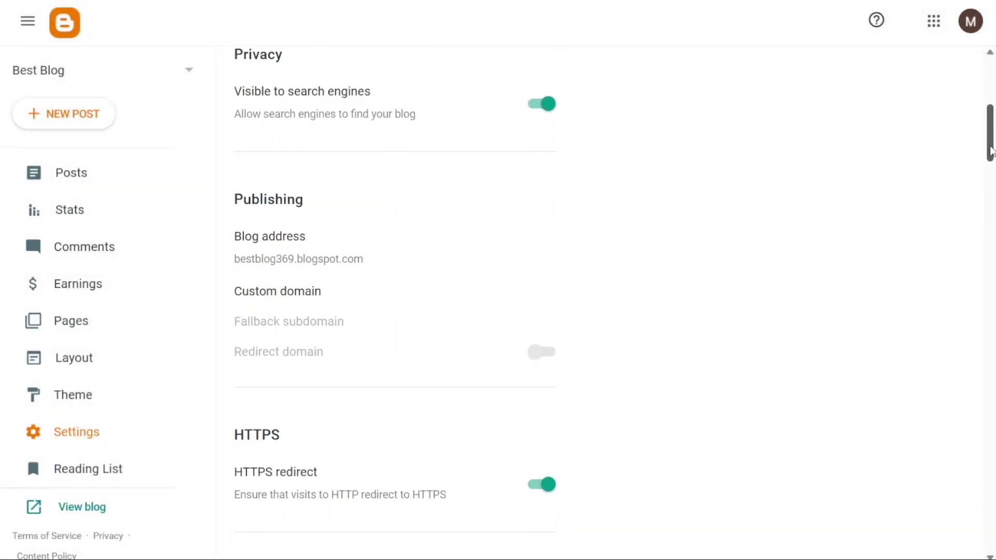
pyautogui.moveTo(990, 151); pyautogui.dragTo(990, 163)
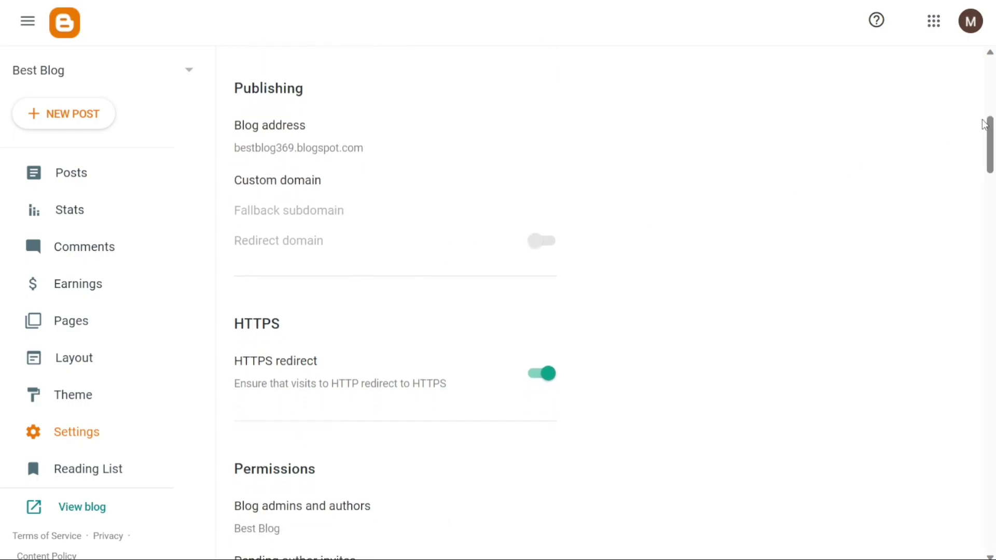
pyautogui.moveTo(990, 135); pyautogui.dragTo(974, 214)
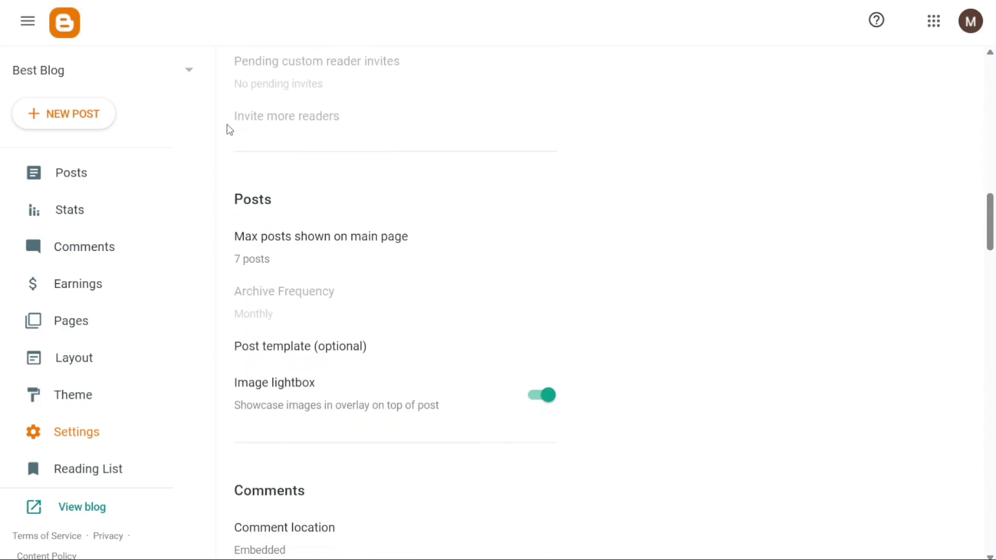
pyautogui.click(113, 172)
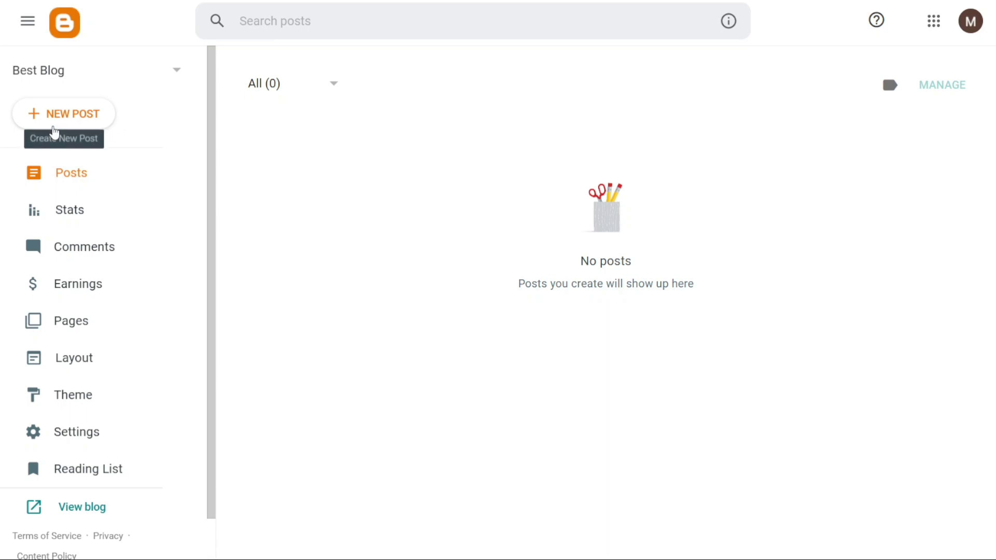
# Create a new post and paste the border collie story into its body
pyautogui.click(54, 127)
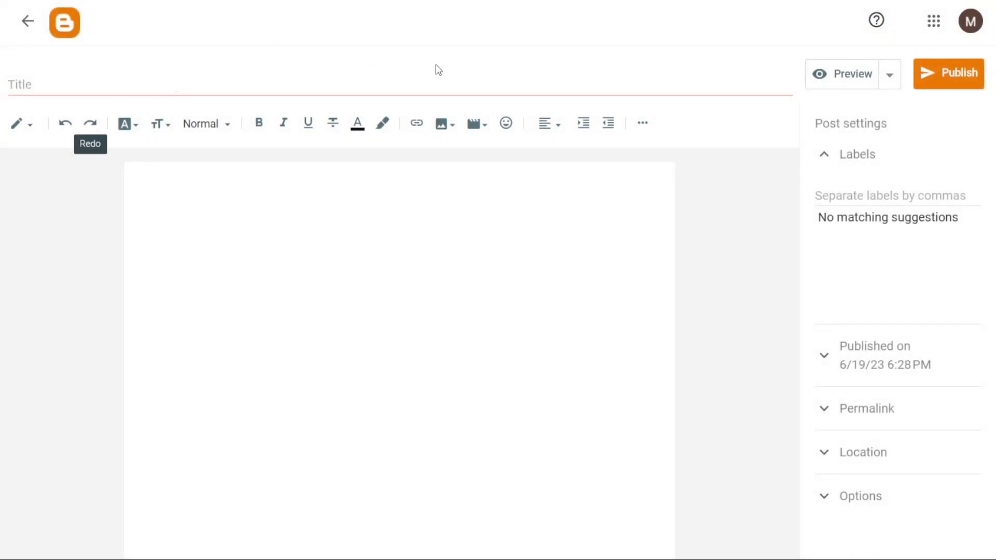
pyautogui.click(344, 214)
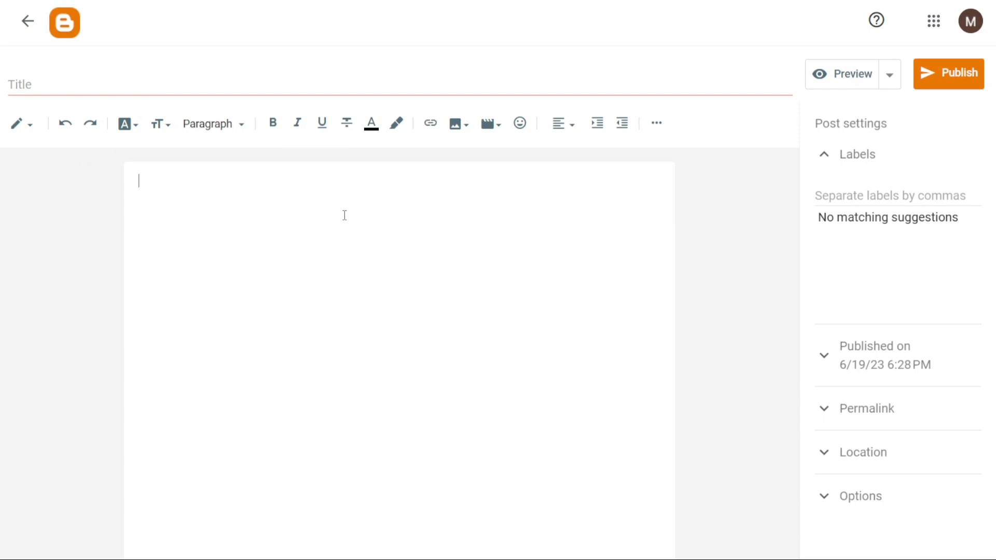
pyautogui.write("A border collie named Chaucer is scouring his backyard, searching for his owner Samantha, who has gone missing. It's a brisk Autumn day in Ohio, with the leaves changing color. Chaucer believes he spots Samantha behind a stump, but it turns out to be a beehive, and he gets stung.")
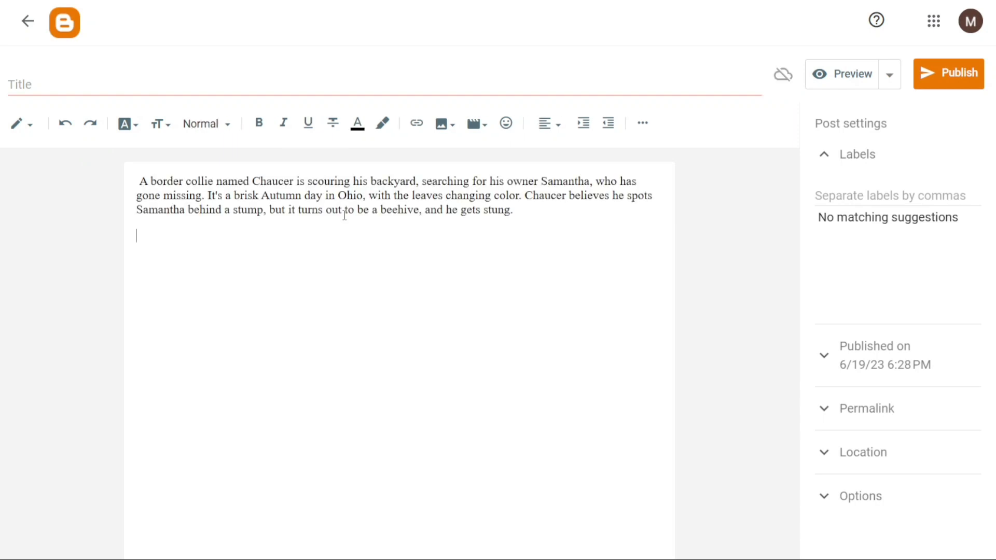
# Title the post 'My Title', correcting the typo
pyautogui.click(175, 85)
pyautogui.write('My ')
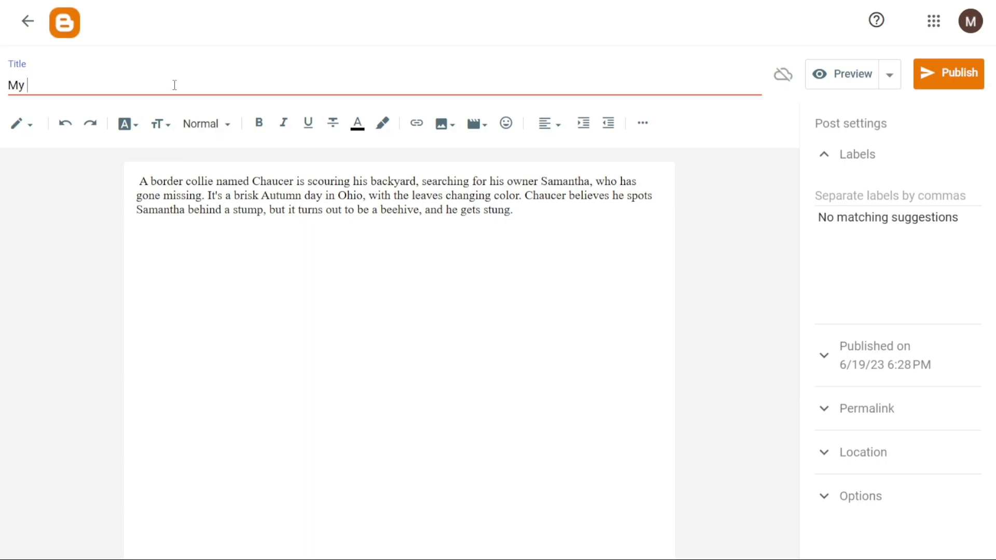
pyautogui.write('Tilt')
pyautogui.press('BackSpace')
pyautogui.write('tle')
pyautogui.click(447, 230)
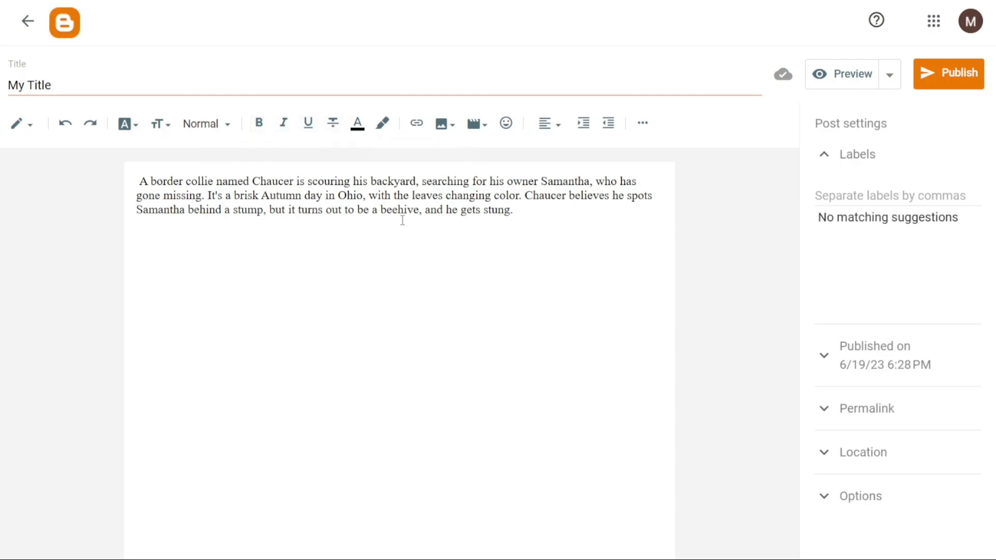
# Colour the story text from 'in Ohio' to 'stung.' red
pyautogui.moveTo(514, 211); pyautogui.dragTo(323, 196)
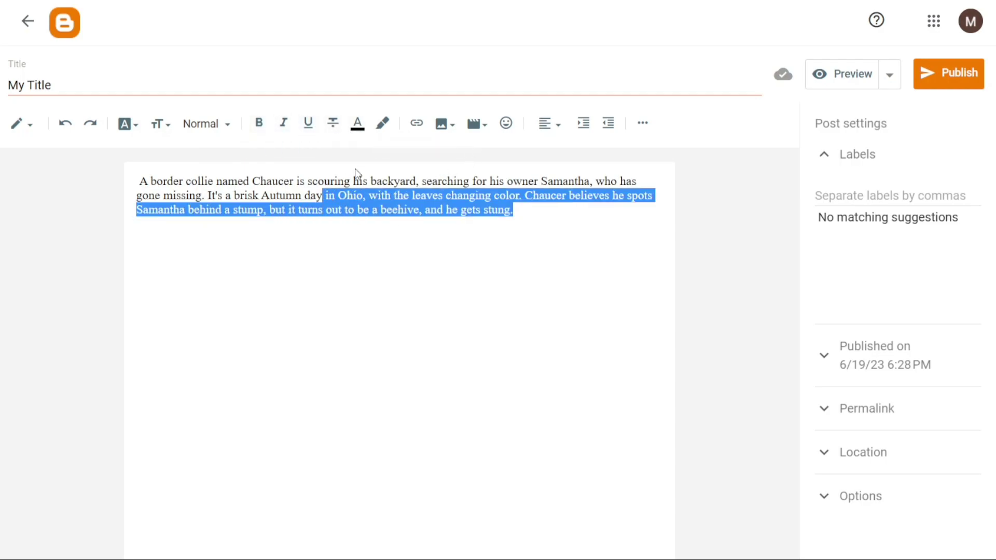
pyautogui.click(359, 132)
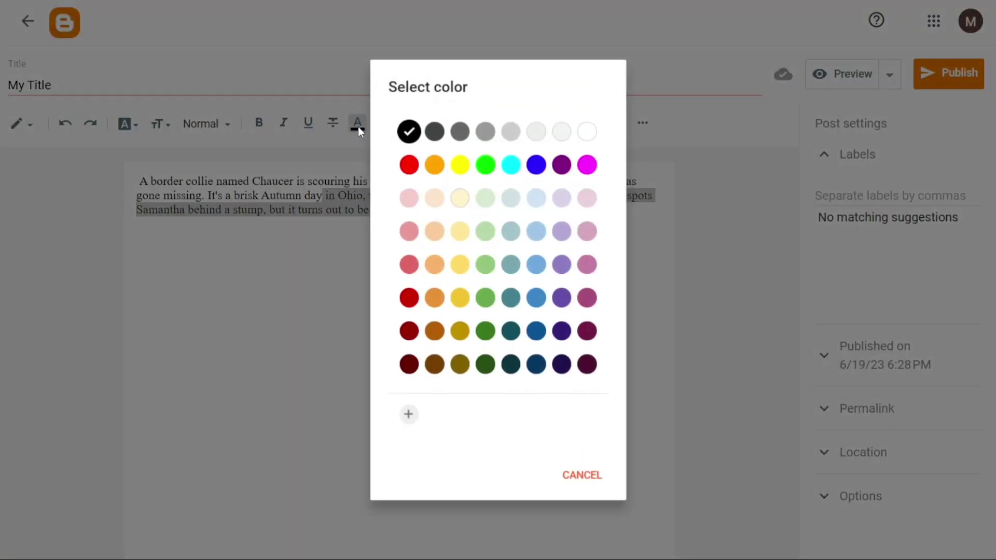
pyautogui.click(408, 163)
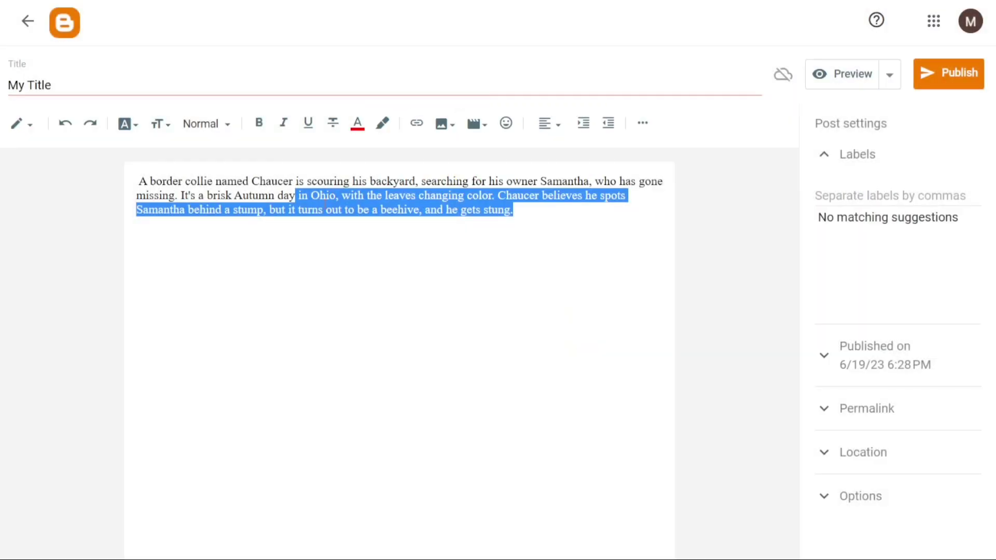
pyautogui.click(534, 218)
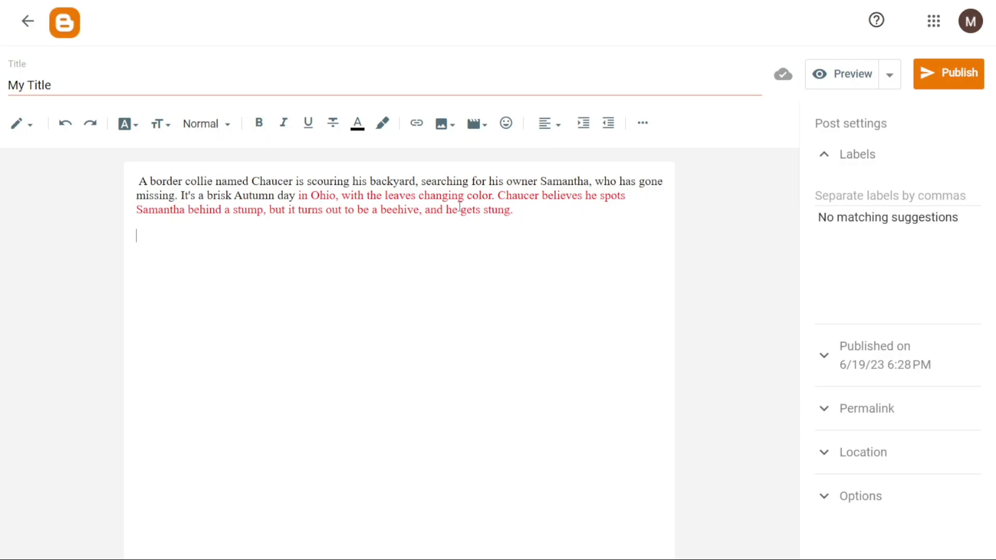
# Try a link on the word 'stung' set to open in a new window, then dismiss it unapplied
pyautogui.moveTo(511, 213); pyautogui.dragTo(483, 211)
pyautogui.click(430, 124)
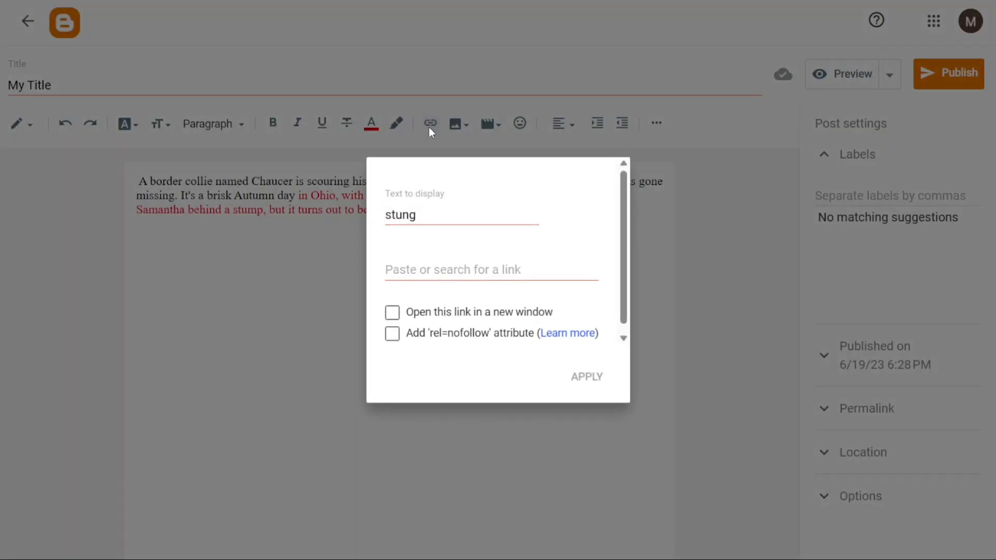
pyautogui.click(447, 276)
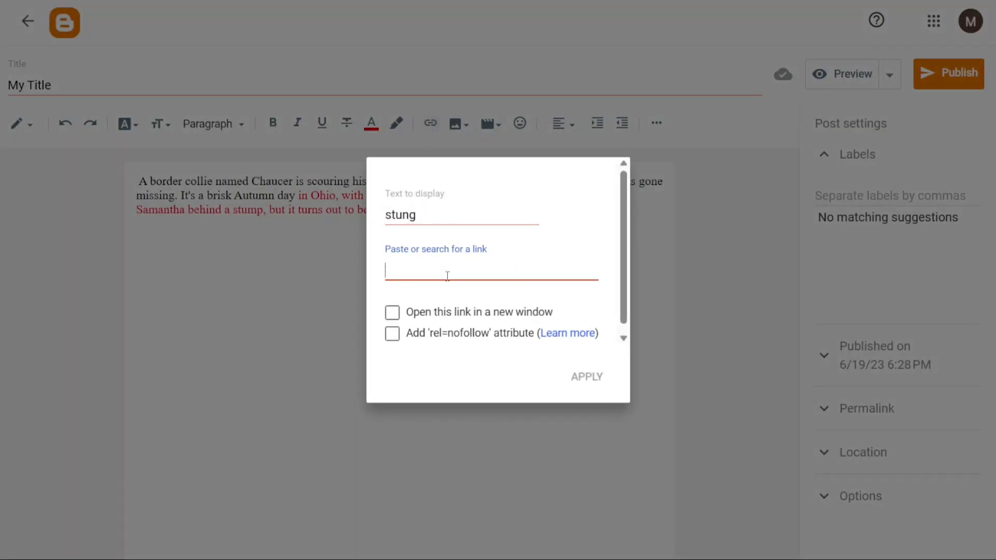
pyautogui.click(392, 313)
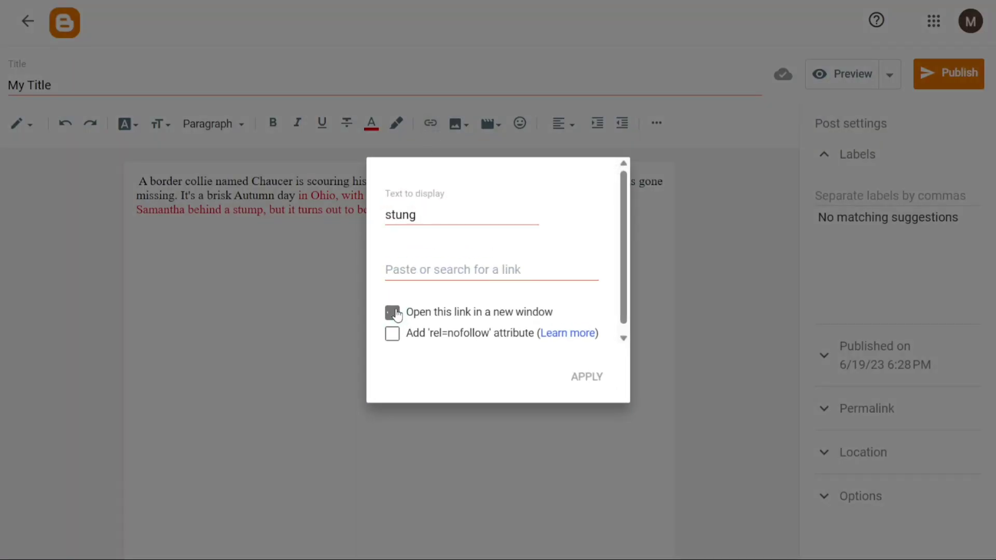
pyautogui.click(691, 266)
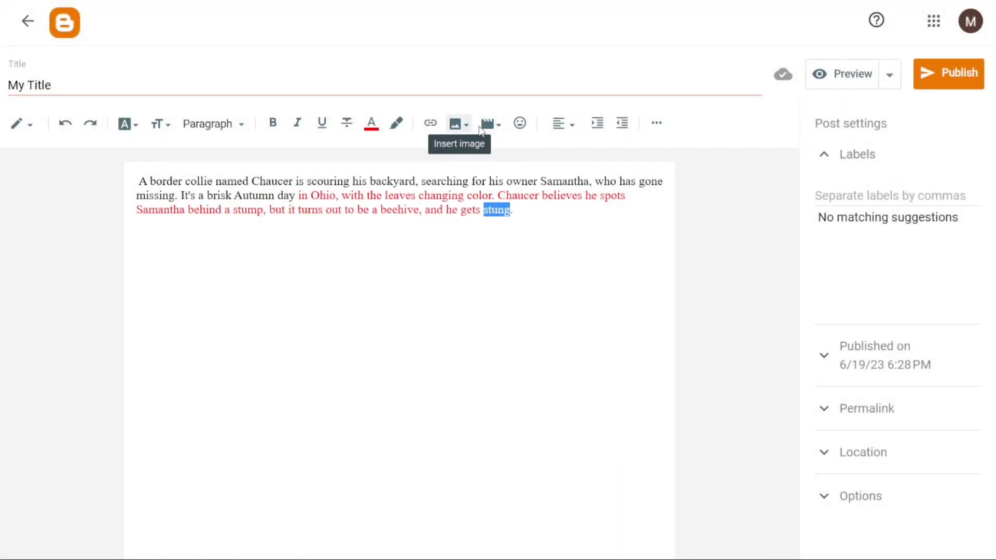
pyautogui.click(550, 208)
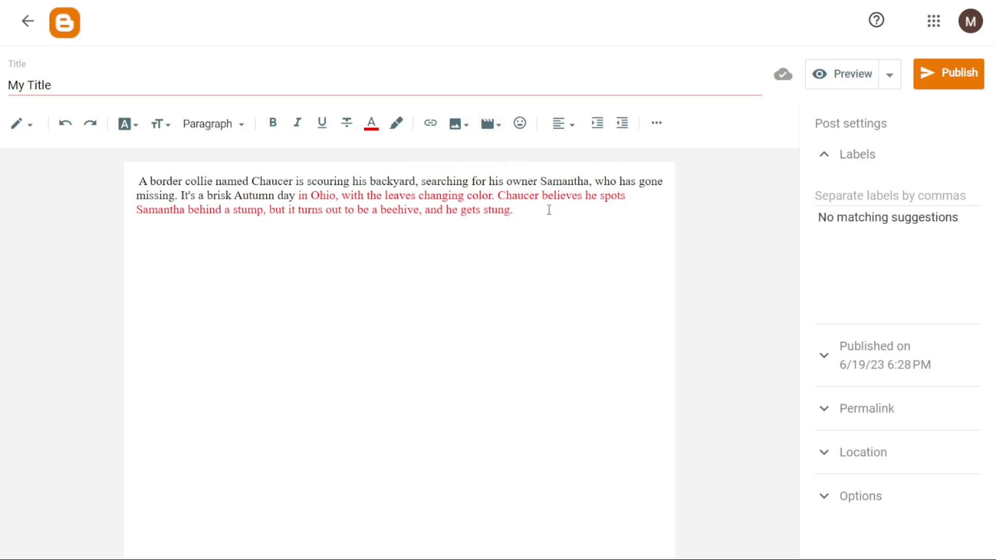
# Insert a smiling face emoji after the last sentence of the story
pyautogui.click(521, 125)
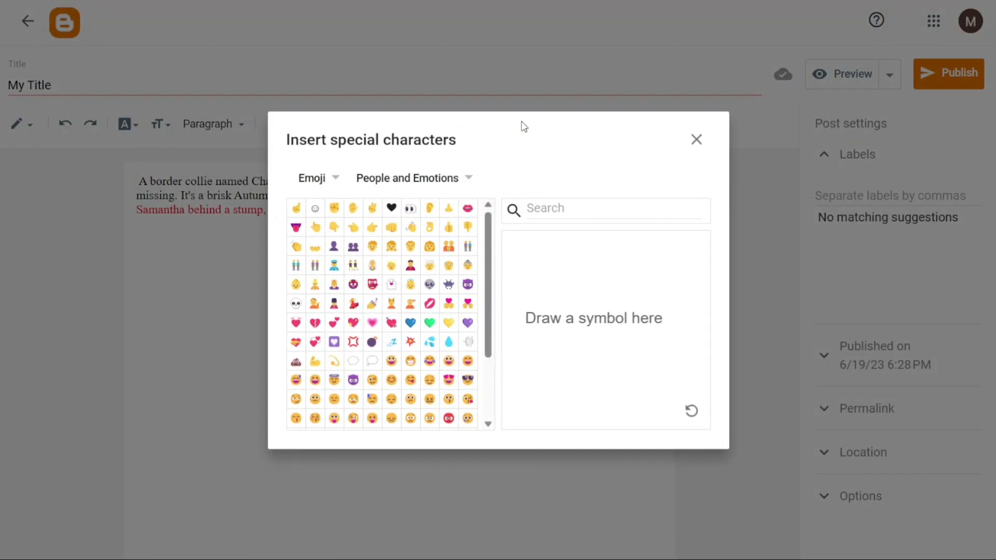
pyautogui.click(317, 211)
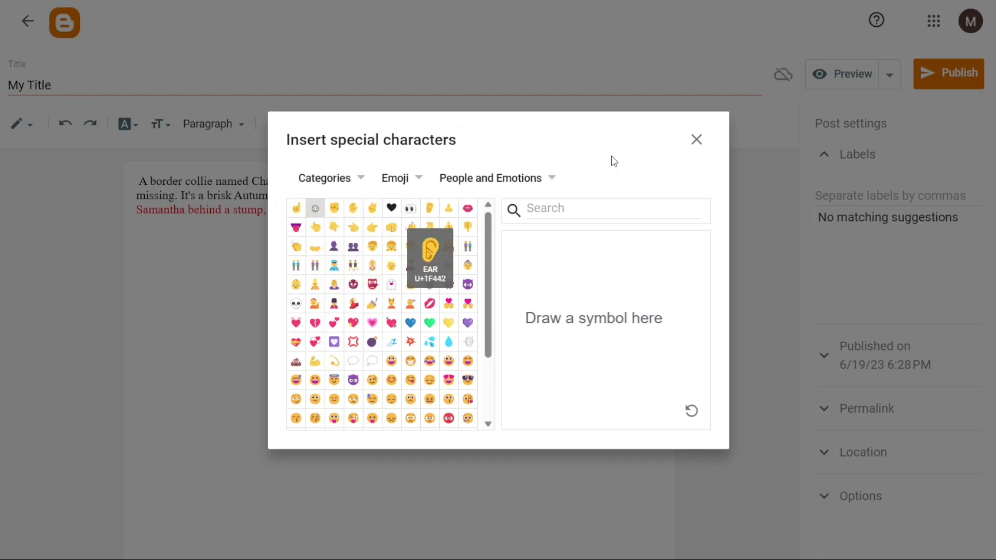
pyautogui.click(696, 140)
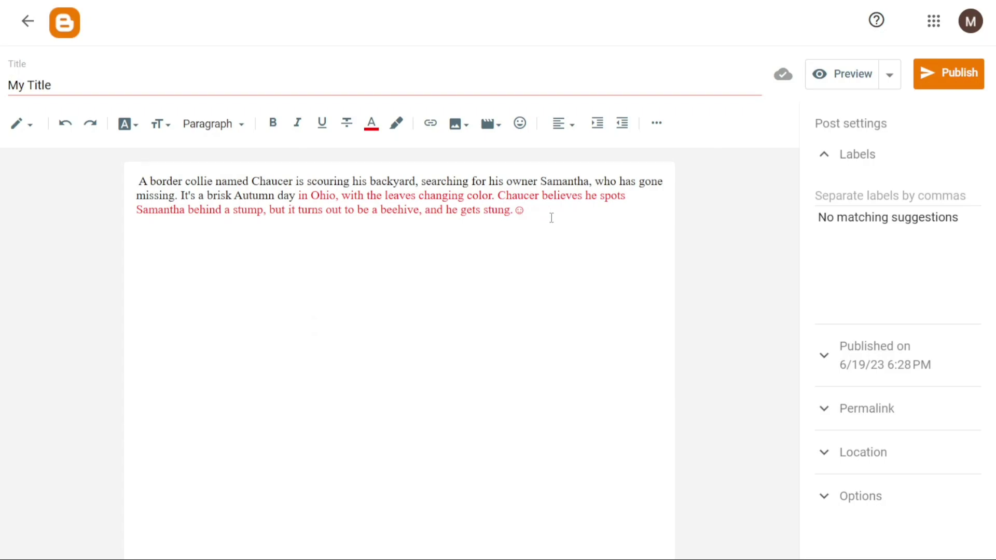
# Toggle a bulleted list on and off, undo back to a plain paragraph, then show the image insert choices
pyautogui.click(657, 124)
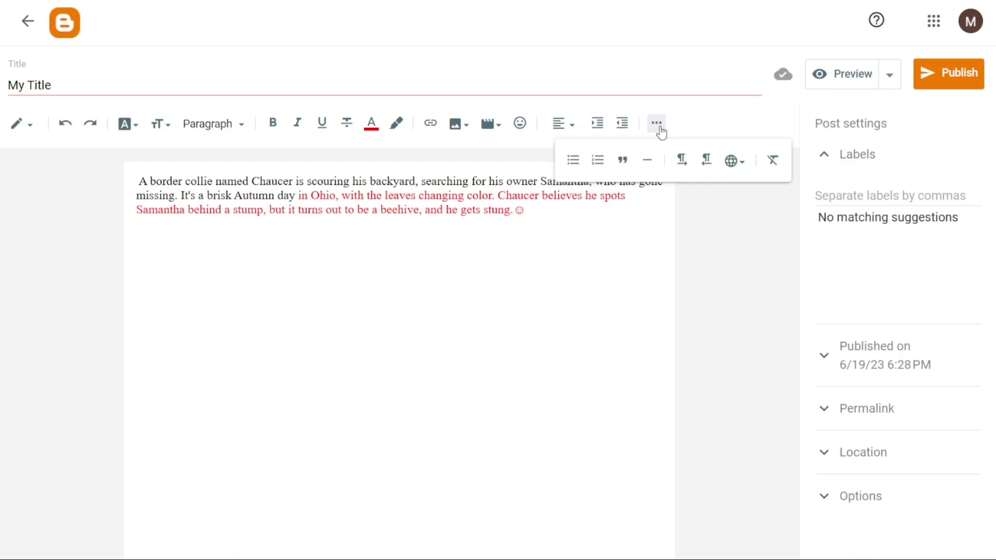
pyautogui.click(573, 160)
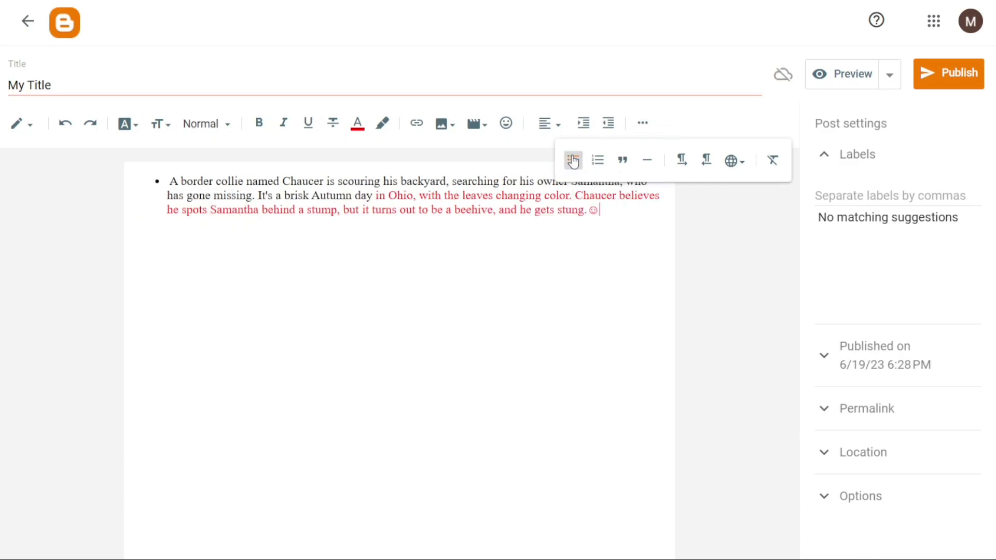
pyautogui.click(573, 161)
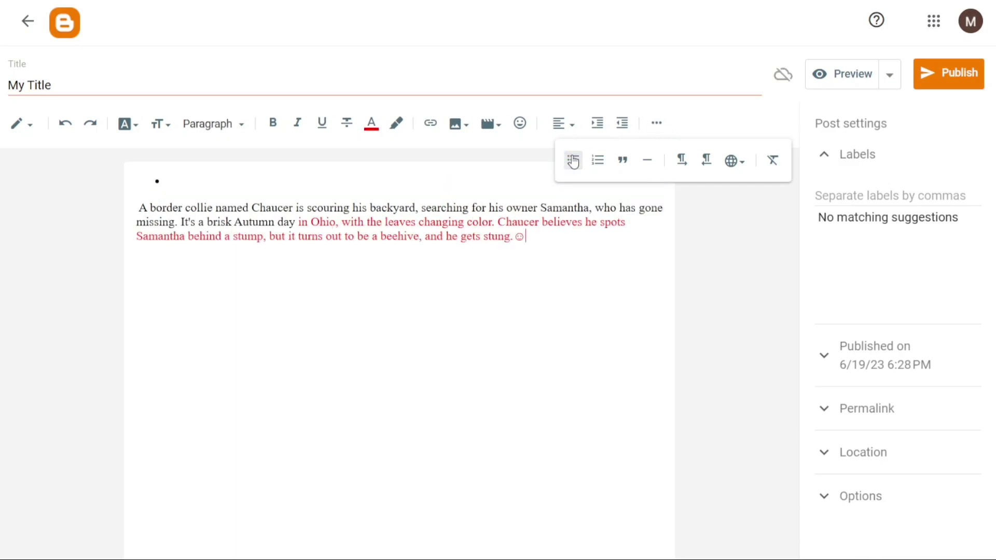
pyautogui.click(224, 186)
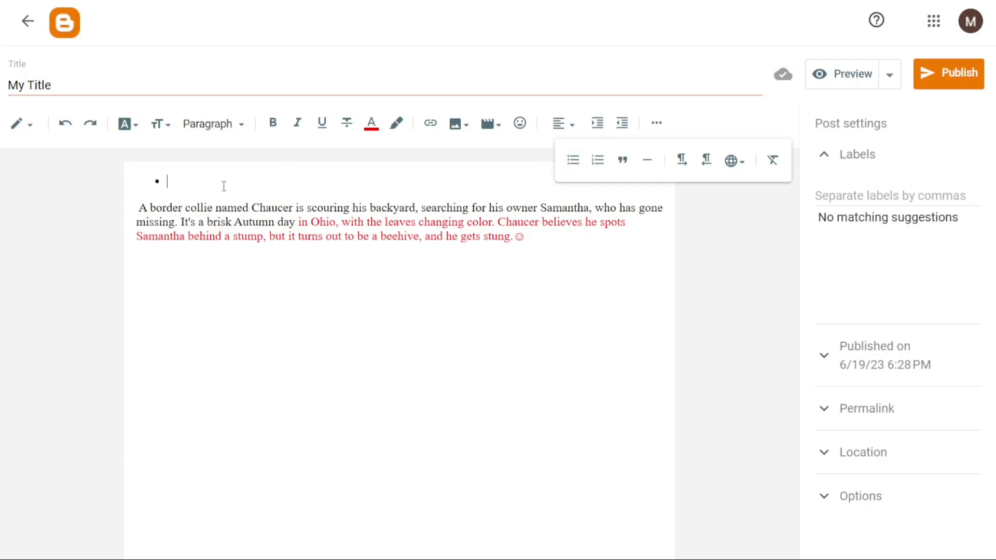
pyautogui.click(62, 124)
pyautogui.click(63, 123)
pyautogui.click(347, 286)
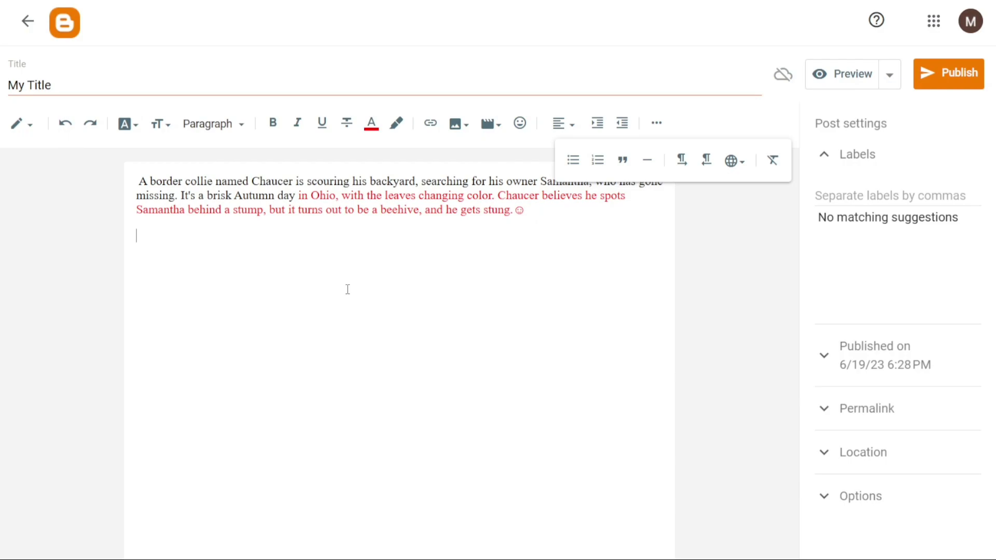
pyautogui.click(642, 123)
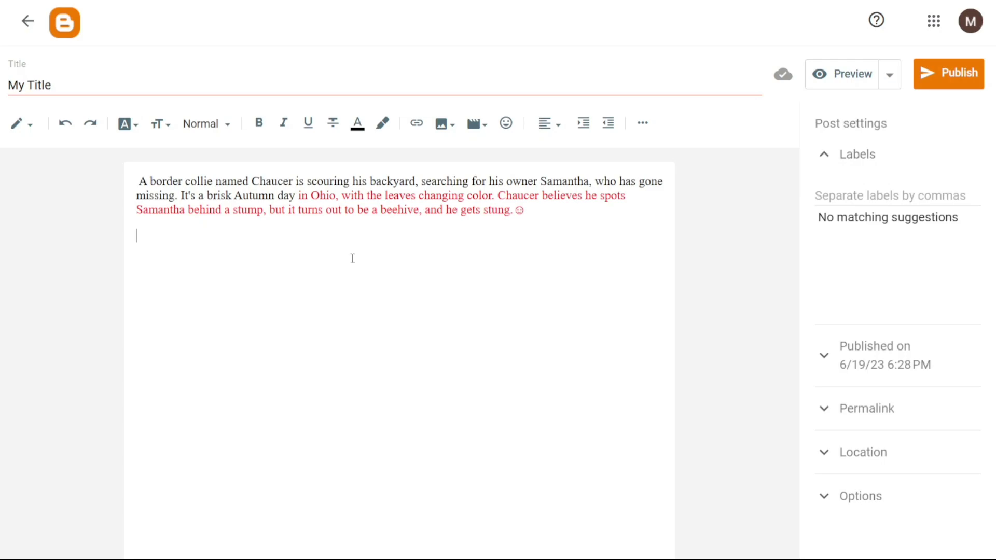
pyautogui.click(447, 123)
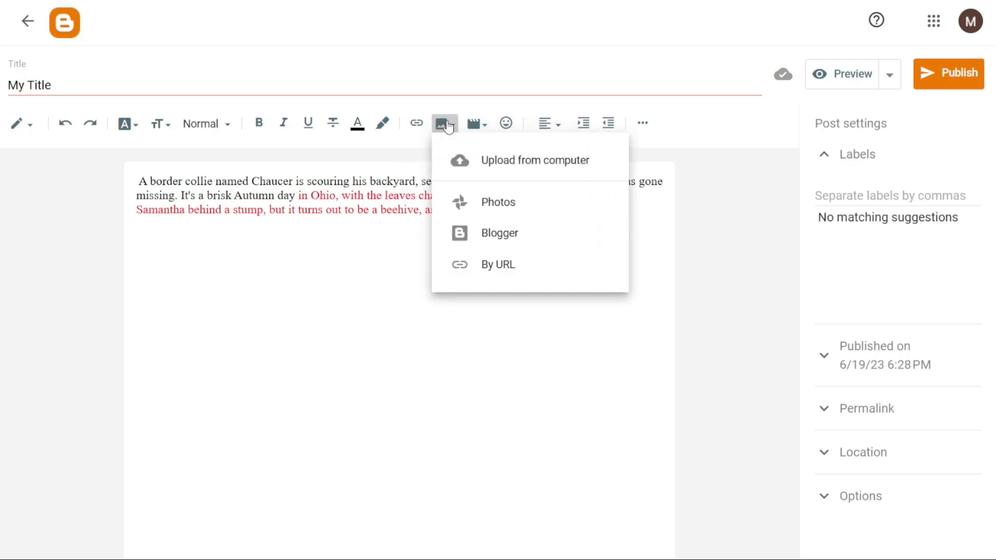
# Upload the notebook-and-potted-plants photo from the computer and insert it below the story
pyautogui.click(444, 66)
pyautogui.click(427, 238)
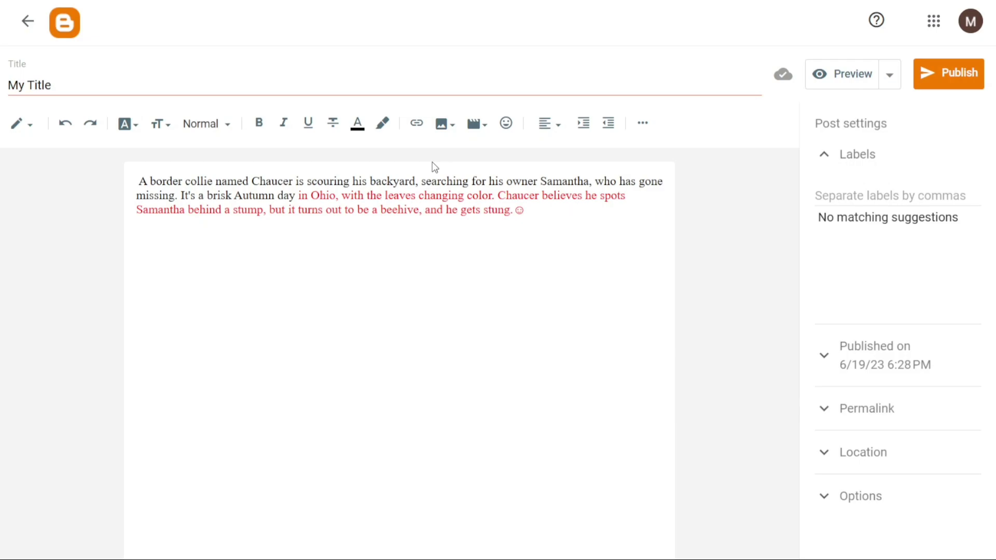
pyautogui.click(451, 127)
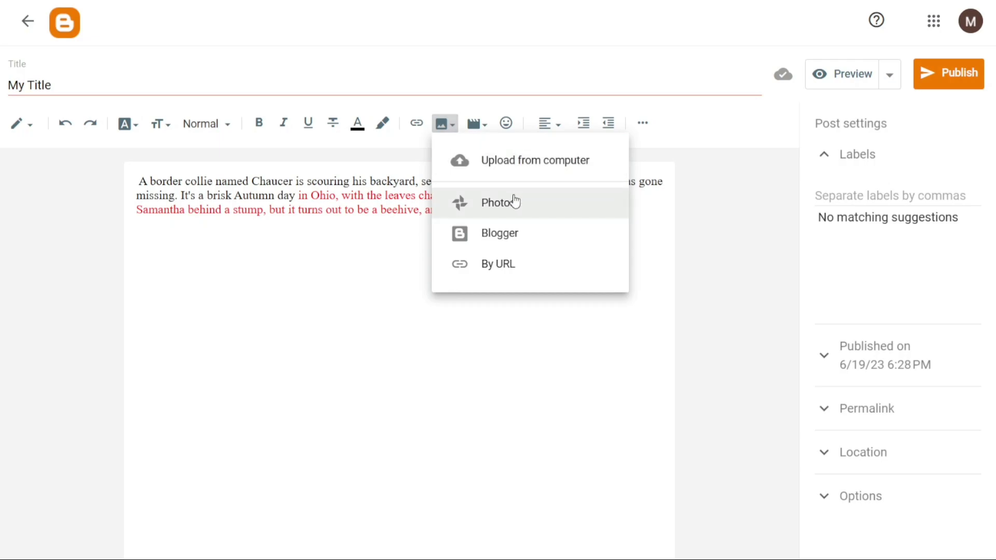
pyautogui.click(539, 173)
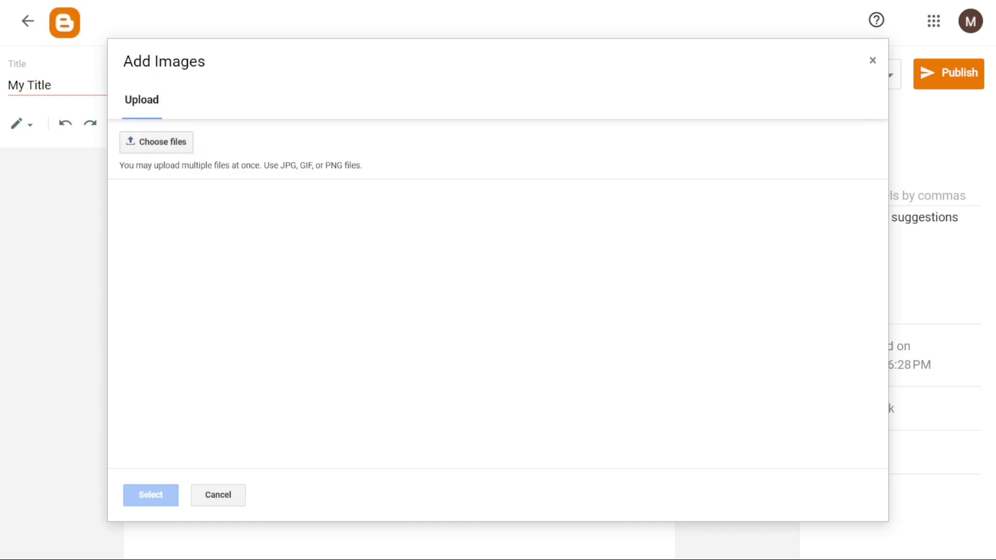
pyautogui.press('Return')
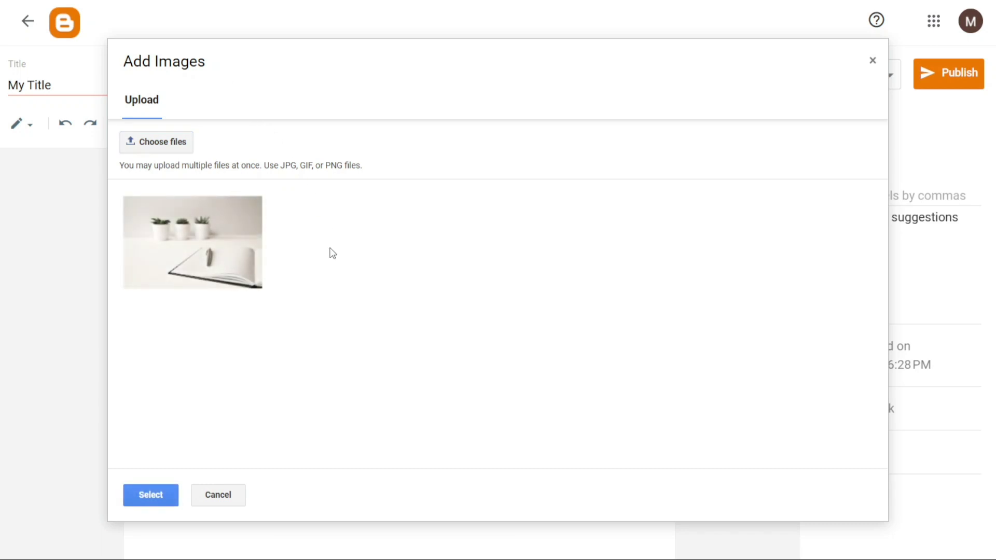
pyautogui.click(241, 243)
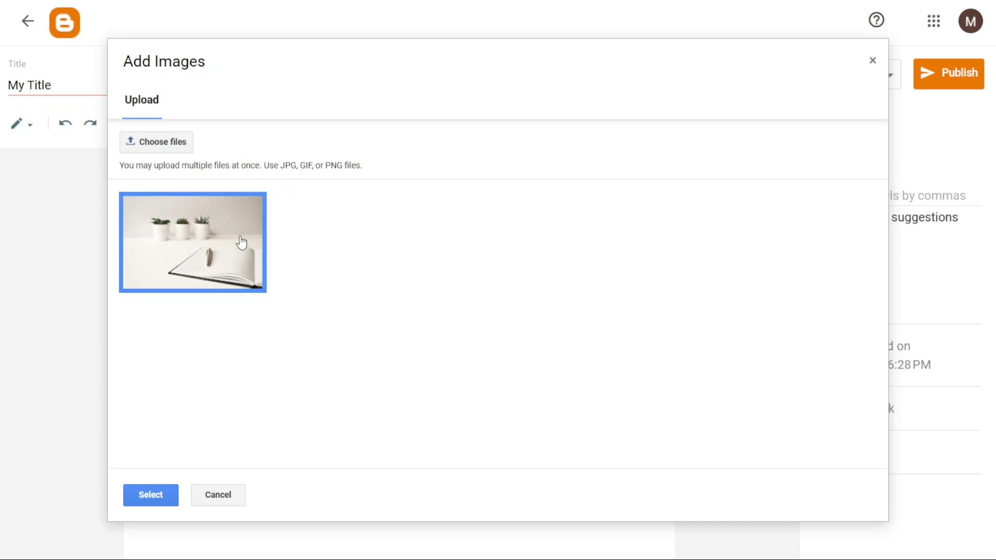
pyautogui.click(145, 493)
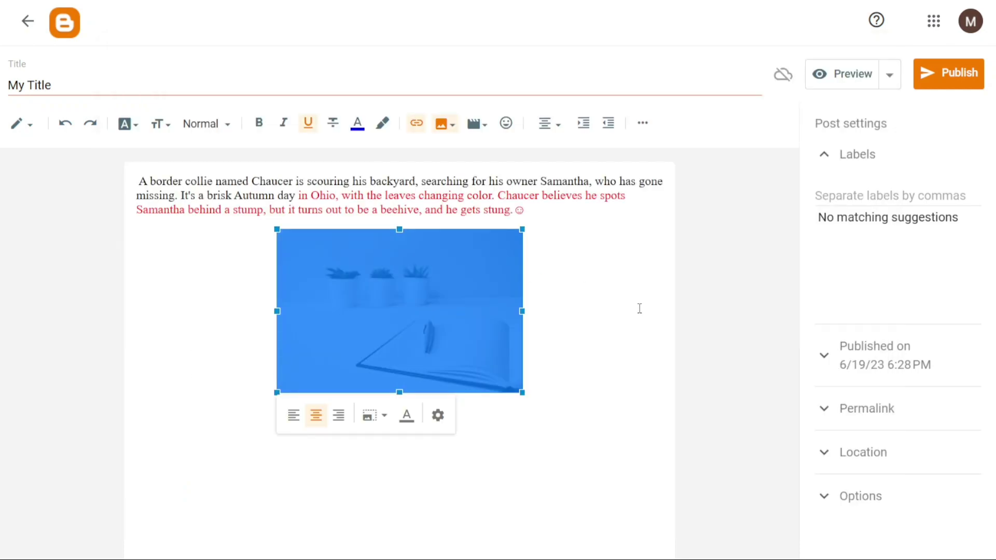
# Enlarge the notebook photo by its corner handle, try left alignment, then centre it
pyautogui.click(606, 305)
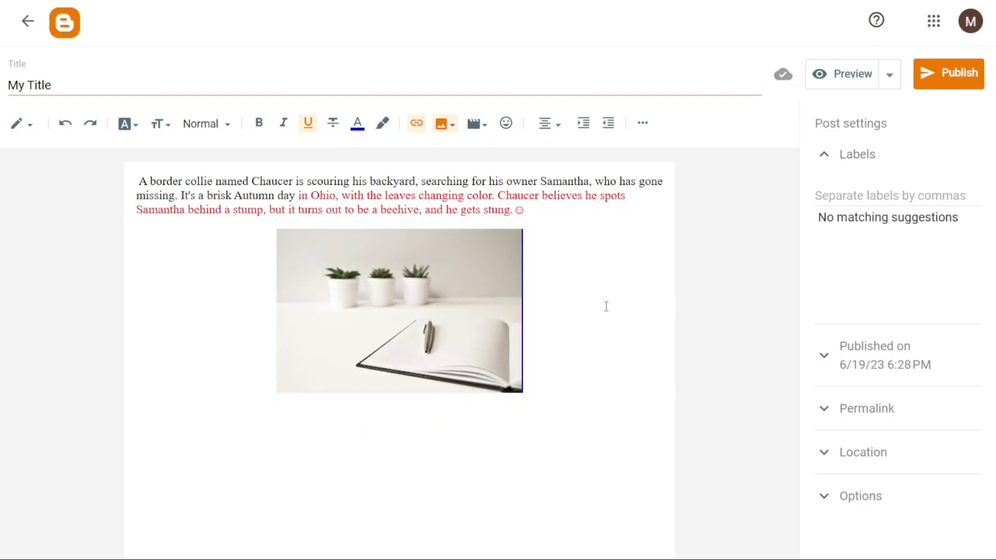
pyautogui.click(437, 316)
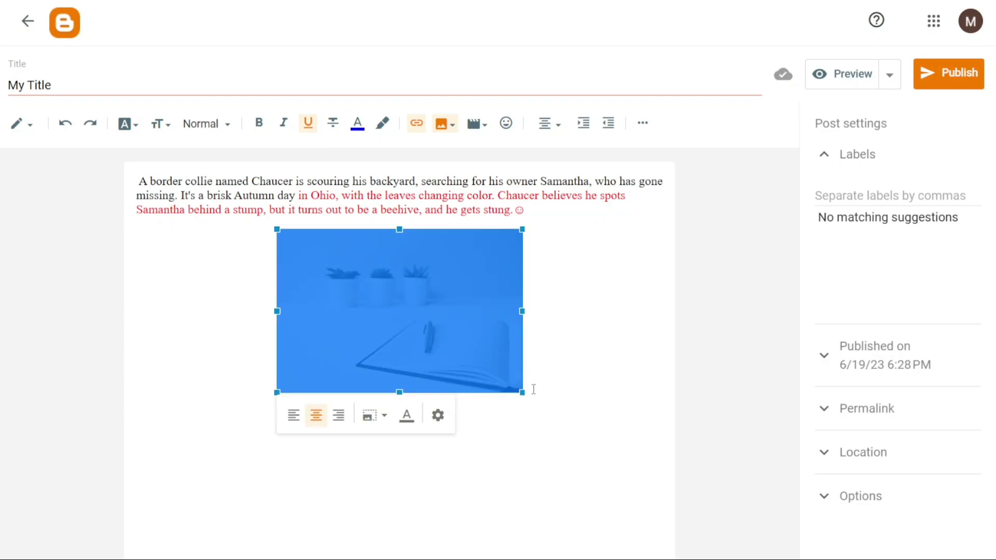
pyautogui.moveTo(522, 393); pyautogui.dragTo(575, 428)
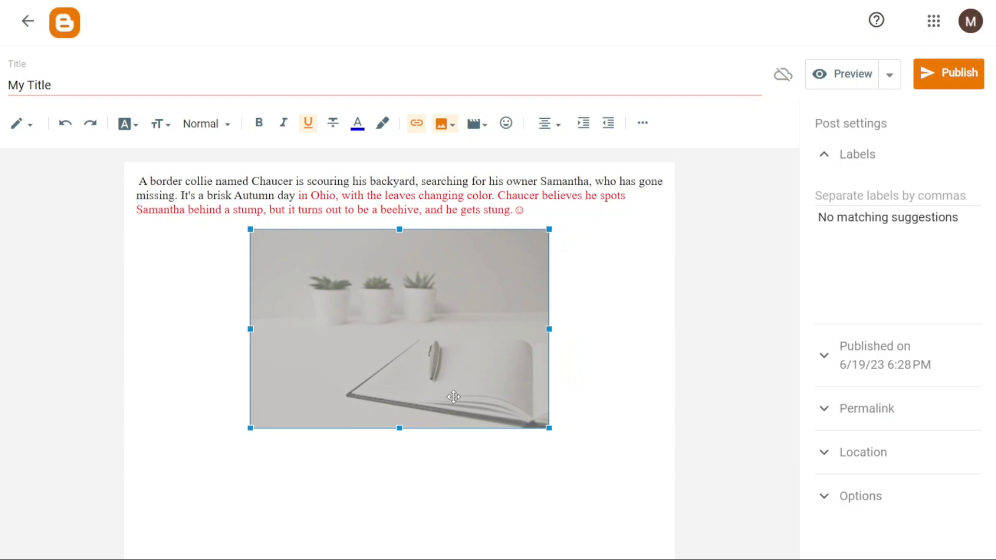
pyautogui.click(418, 360)
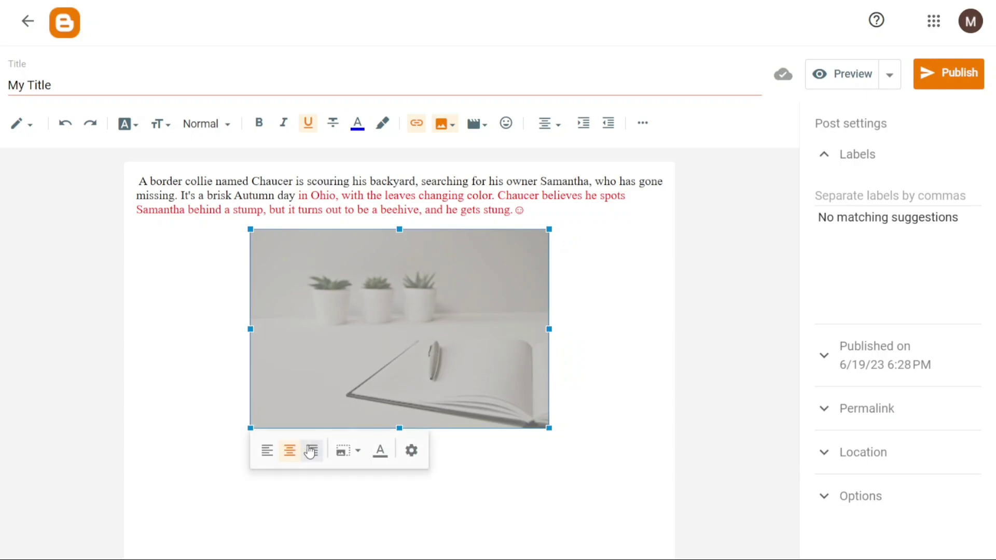
pyautogui.click(267, 458)
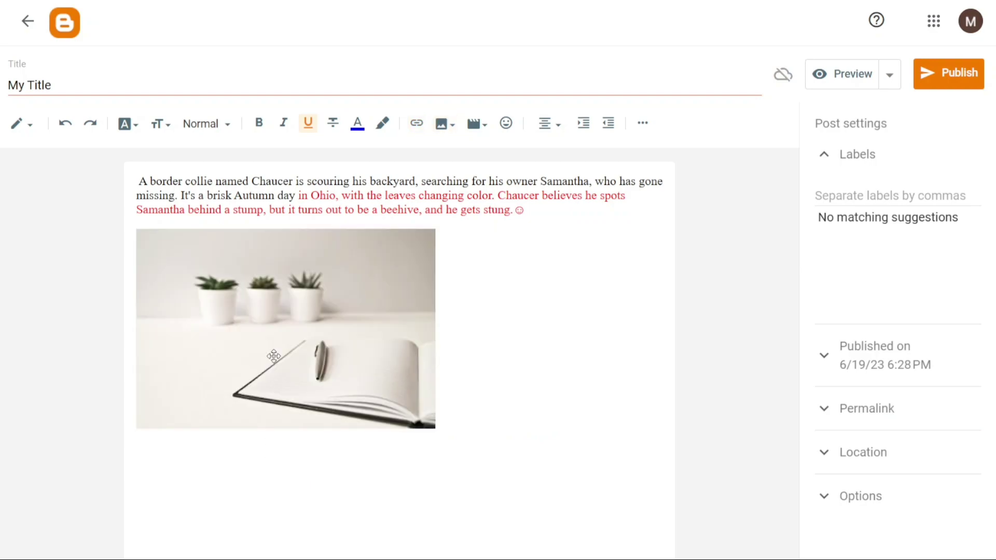
pyautogui.click(258, 386)
pyautogui.click(176, 450)
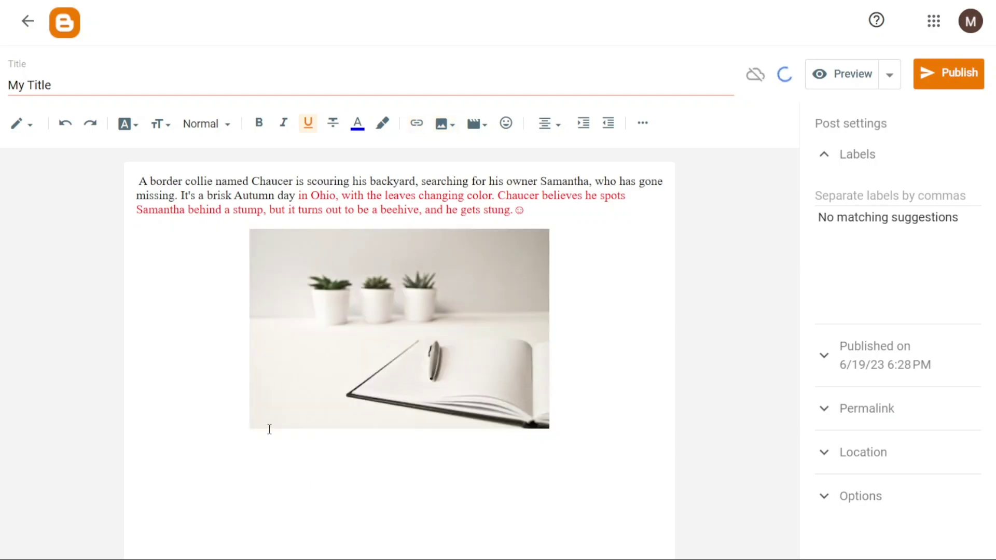
# Open and close the photo's Edit Image properties unchanged, then bring up the insert-video choices
pyautogui.click(379, 349)
pyautogui.click(411, 451)
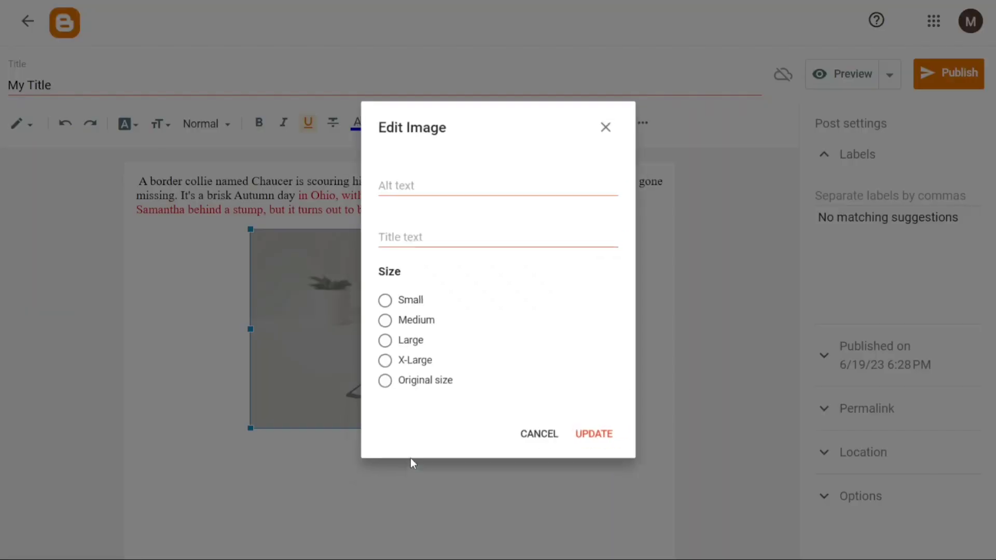
pyautogui.click(610, 124)
pyautogui.click(535, 199)
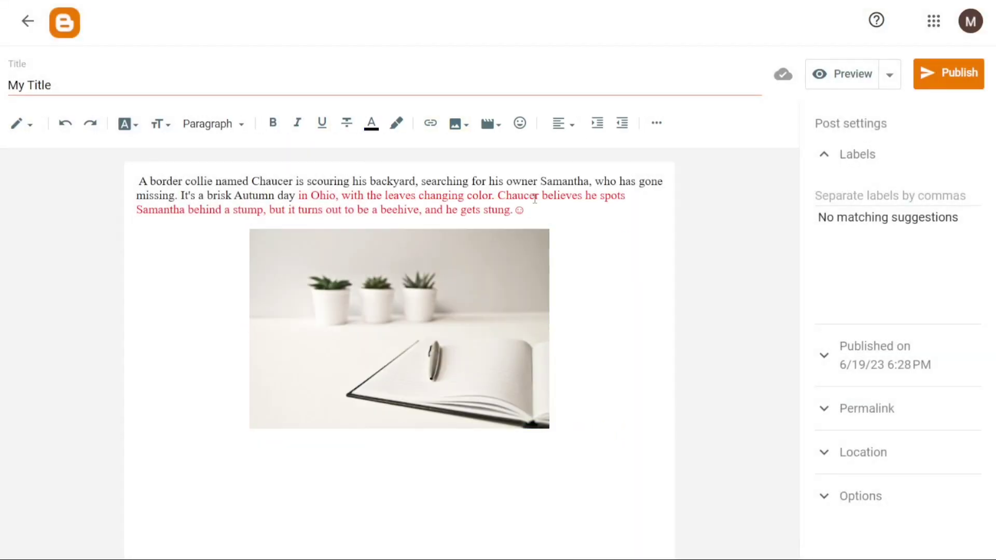
pyautogui.click(495, 131)
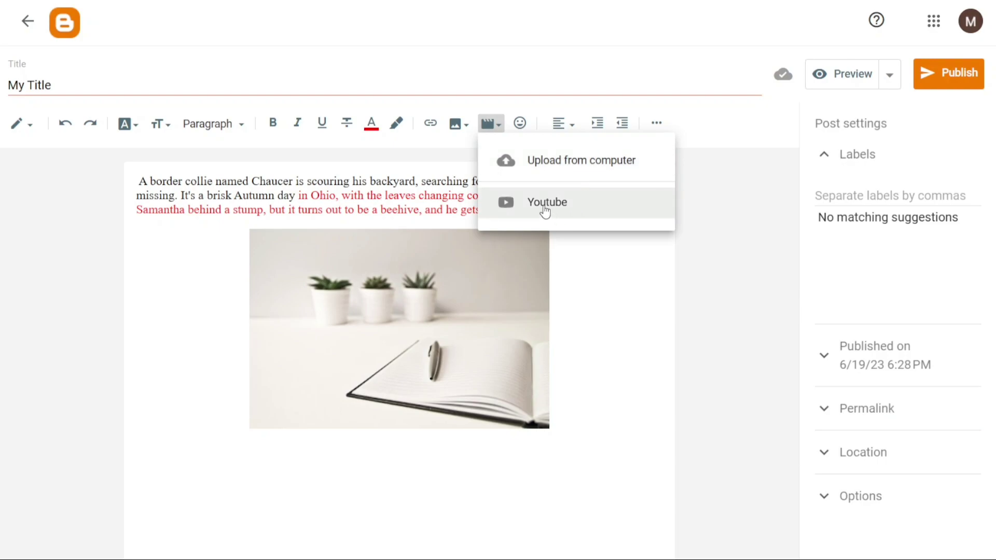
# Open the Add a Video upload-from-computer dialog and close it without adding a video
pyautogui.click(577, 164)
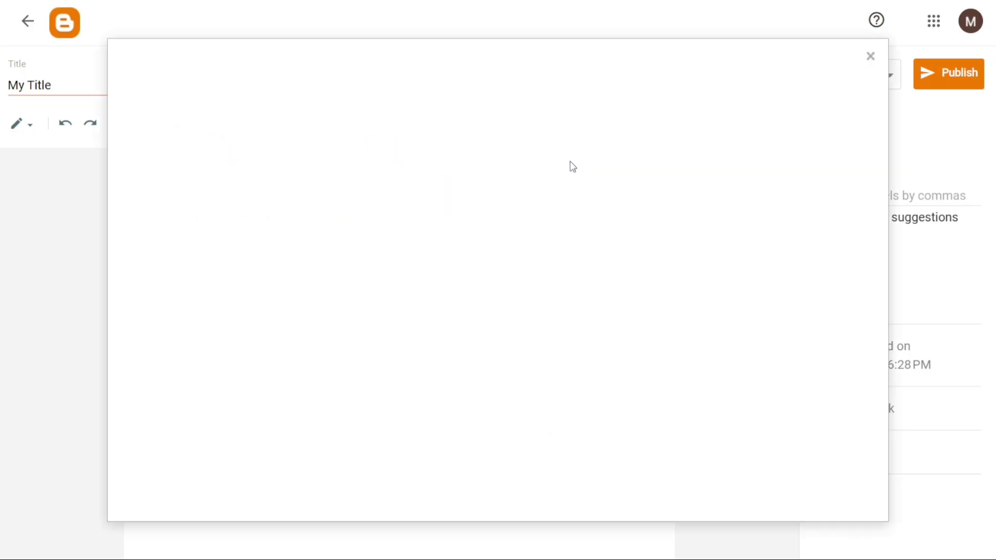
pyautogui.click(872, 62)
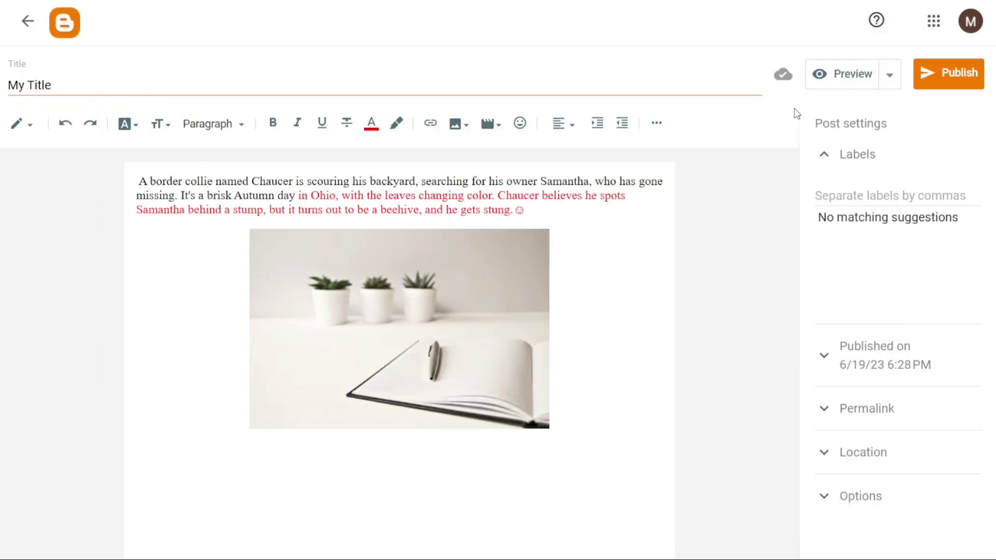
# Set the notebook photo to Original size in Edit Image and apply with UPDATE
pyautogui.click(460, 303)
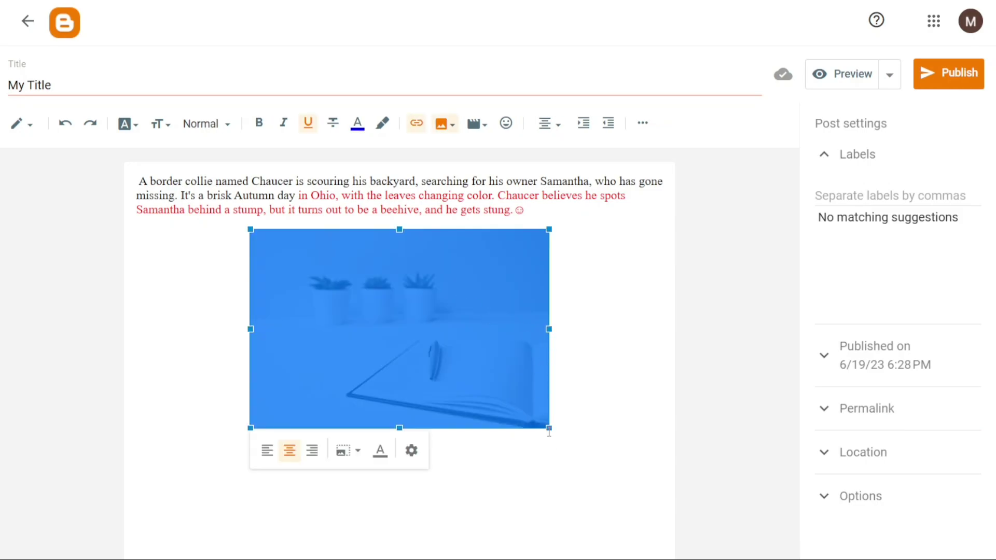
pyautogui.click(412, 451)
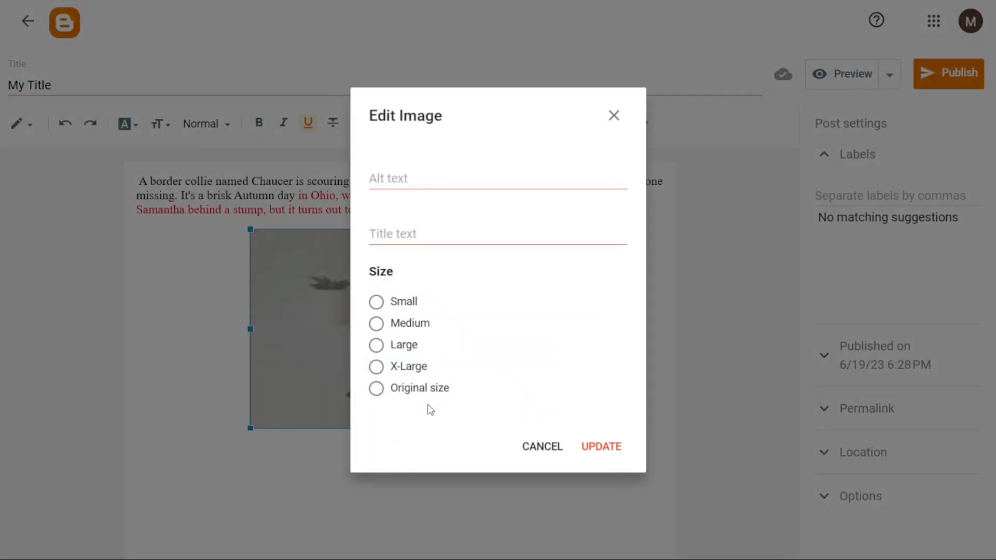
pyautogui.click(376, 388)
pyautogui.click(602, 446)
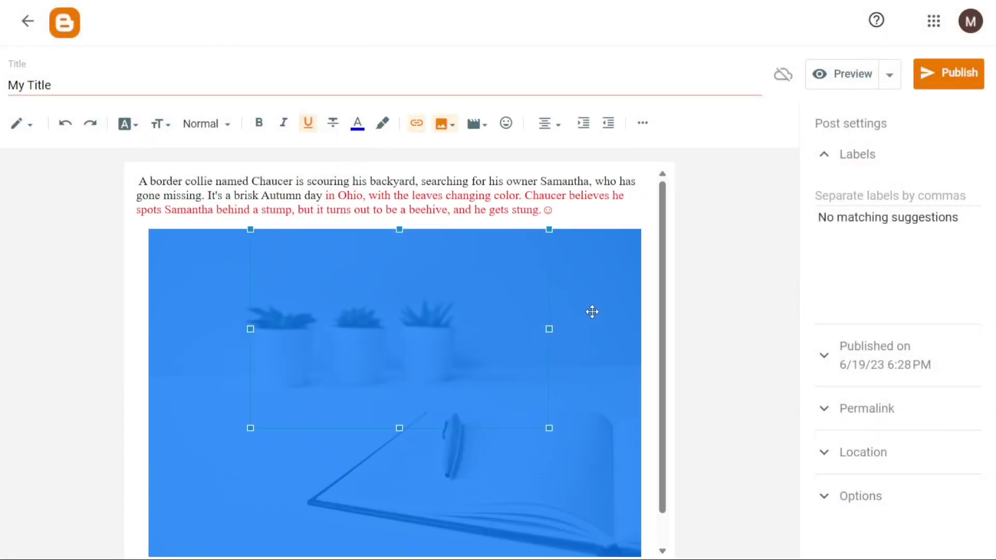
pyautogui.click(572, 207)
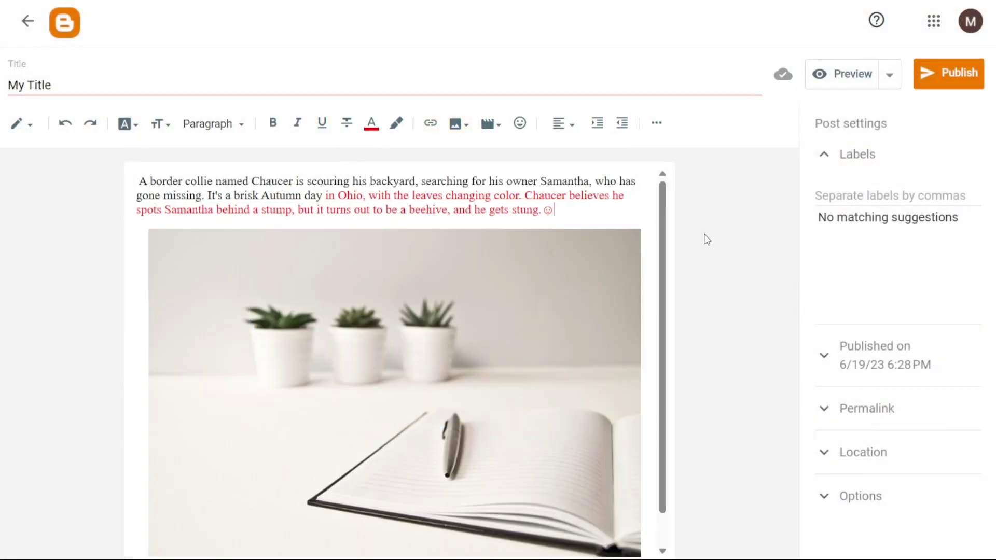
pyautogui.scroll(-1, 670, 291)
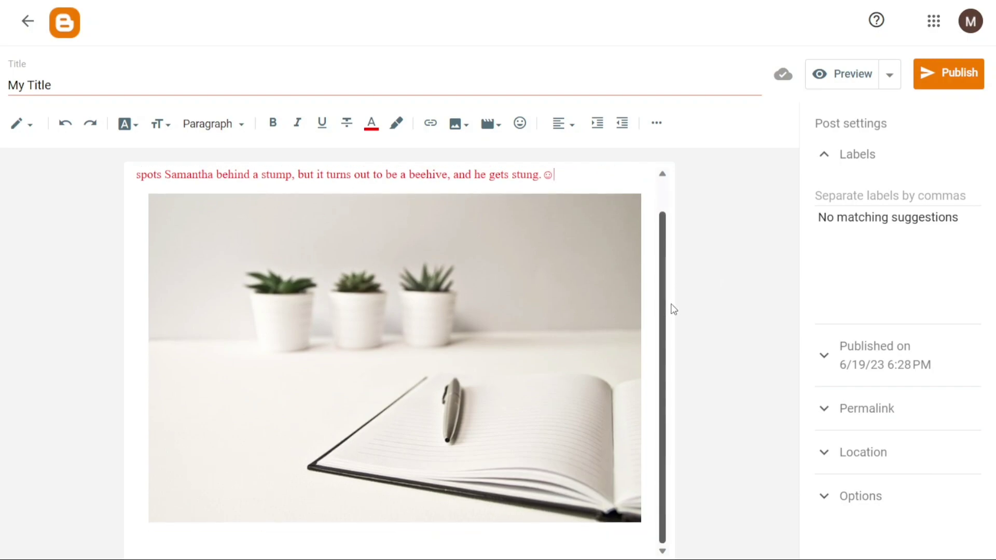
pyautogui.scroll(1, 664, 275)
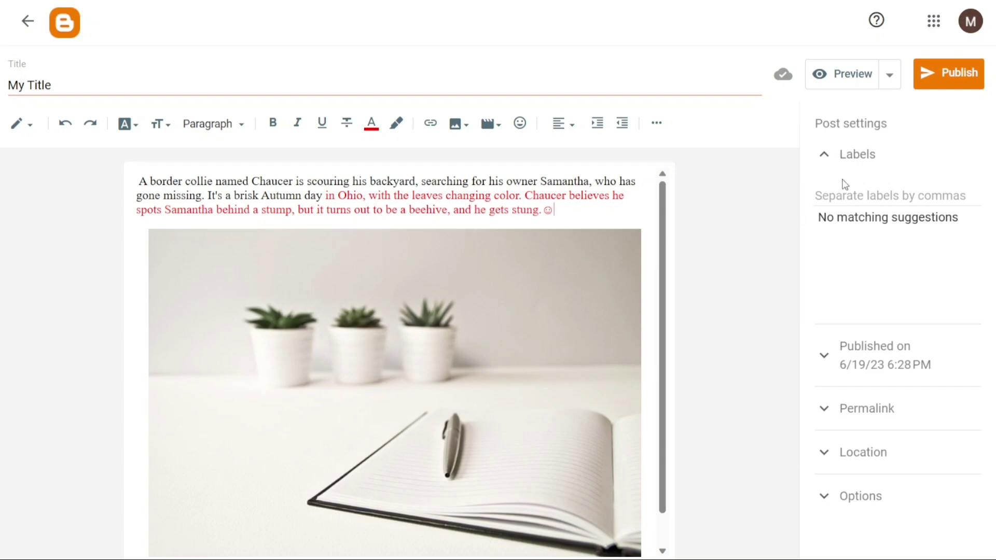
# Enter the labels 'Blog' and 'Blog2' in the post's Labels settings
pyautogui.click(853, 160)
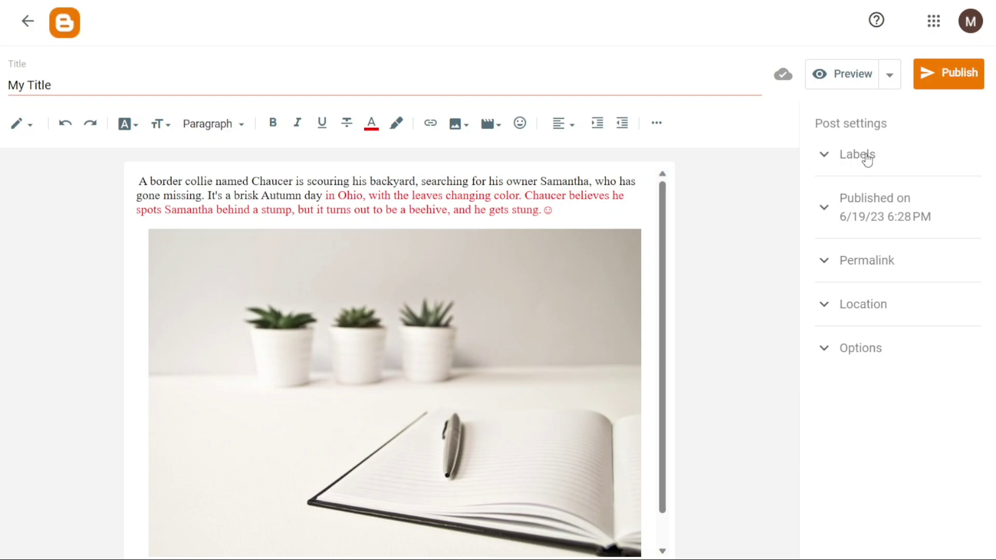
pyautogui.click(868, 160)
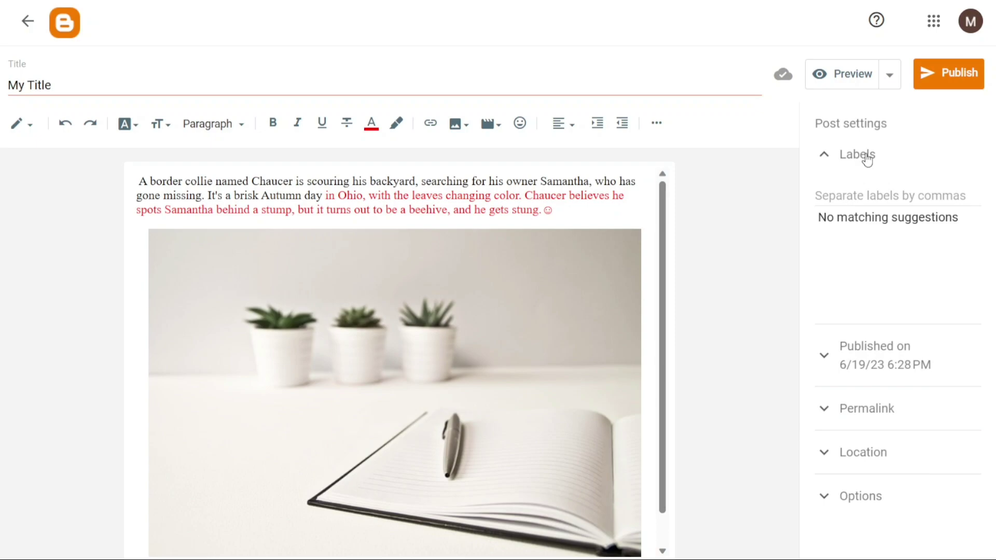
pyautogui.click(829, 163)
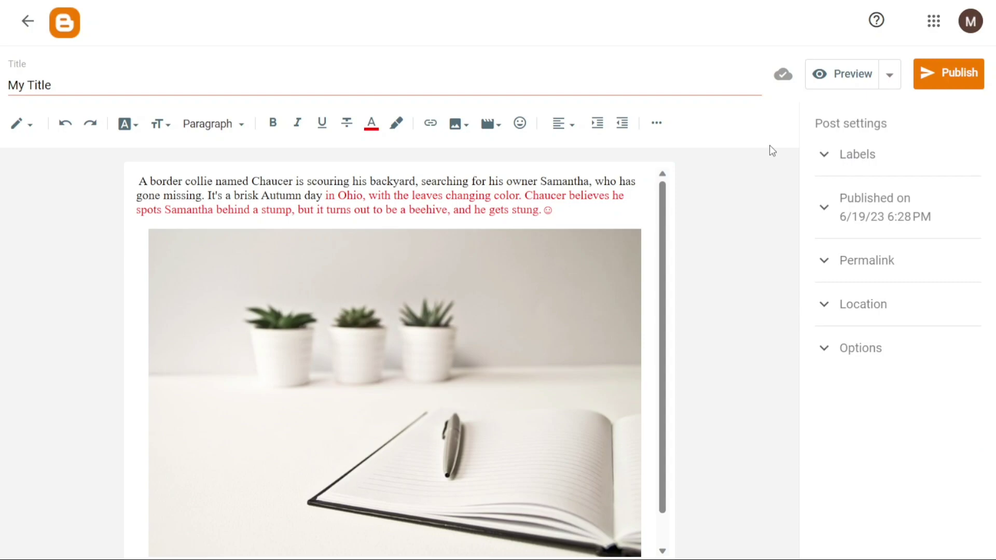
pyautogui.click(824, 157)
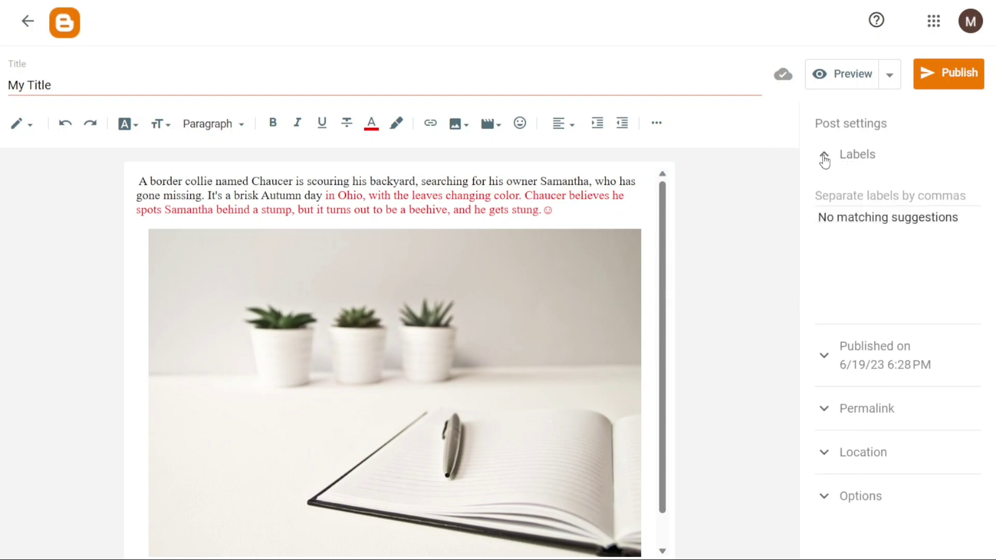
pyautogui.click(855, 191)
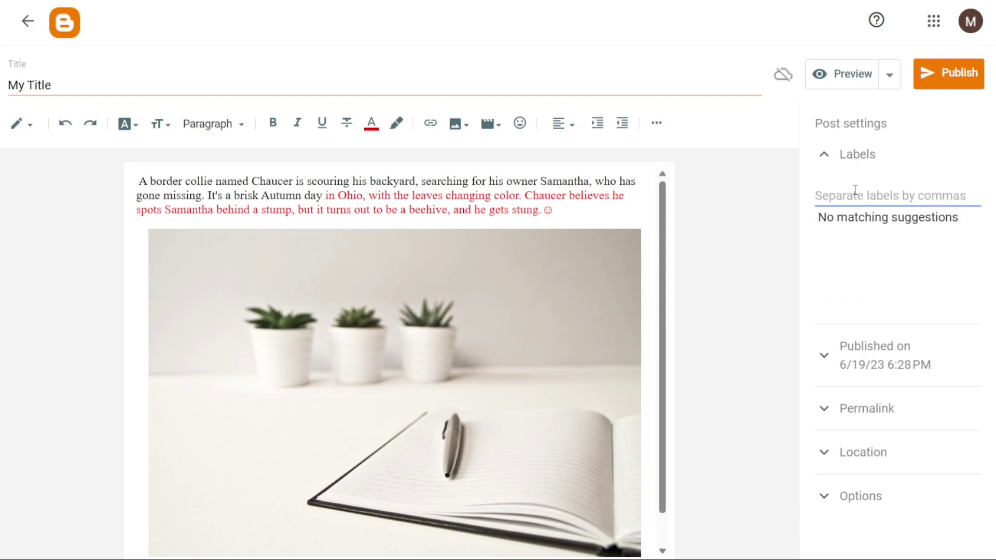
pyautogui.write('Blog')
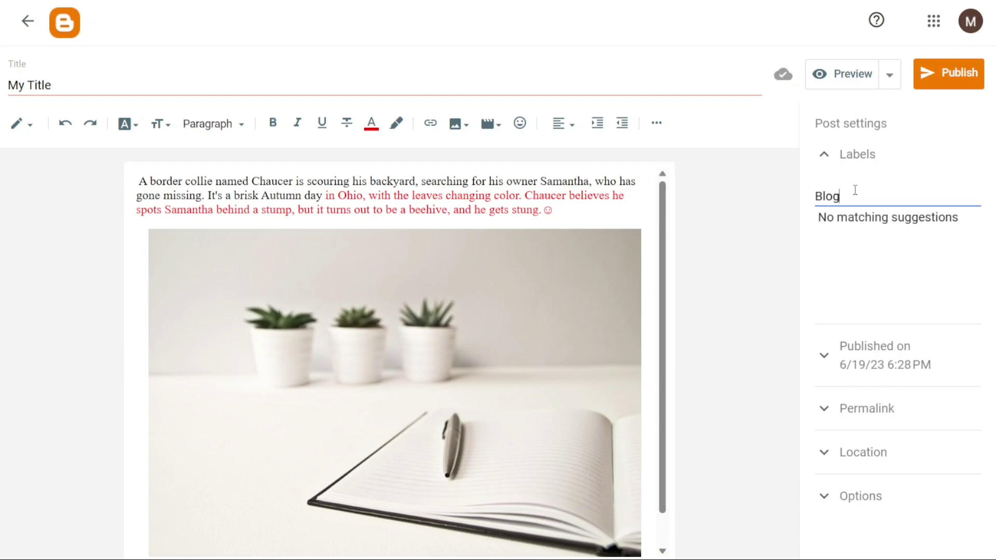
pyautogui.write(',Blog2')
pyautogui.click(938, 260)
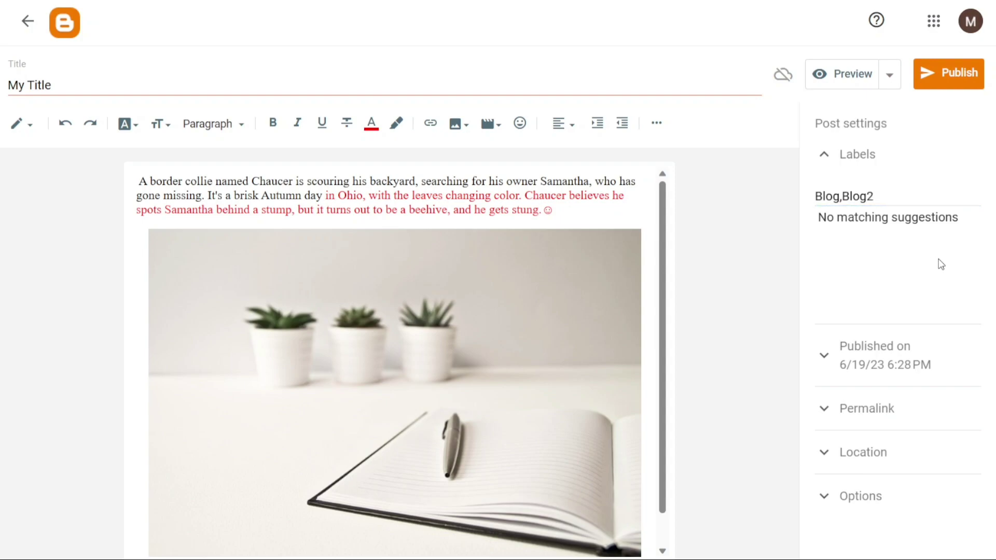
# Delete 'Blog2' and its comma so only the label Blog remains, then collapse Labels
pyautogui.click(889, 197)
pyautogui.press('BackSpace')
pyautogui.press('BackSpace')
pyautogui.press('BackSpace')
pyautogui.press('BackSpace')
pyautogui.press('BackSpace')
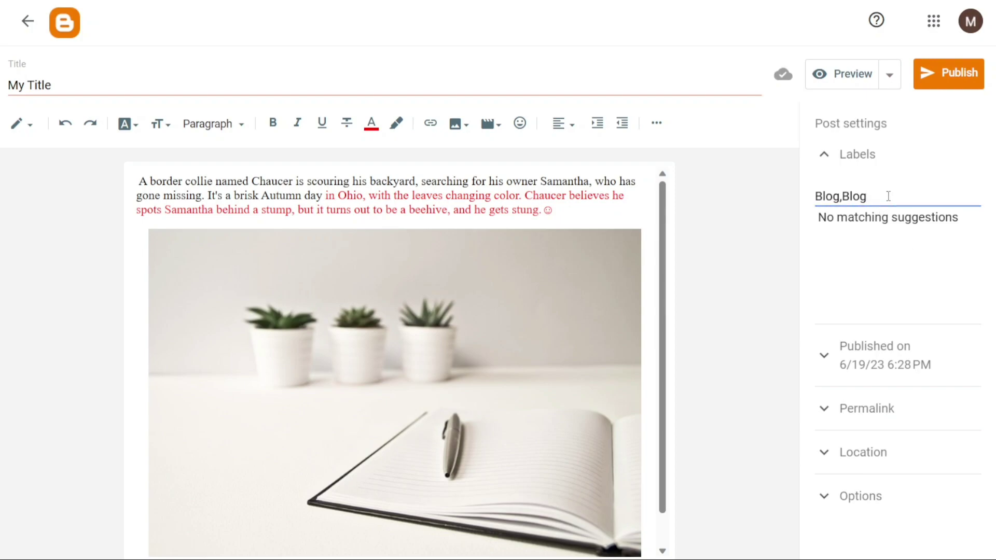
pyautogui.press('BackSpace')
pyautogui.click(903, 247)
pyautogui.click(840, 163)
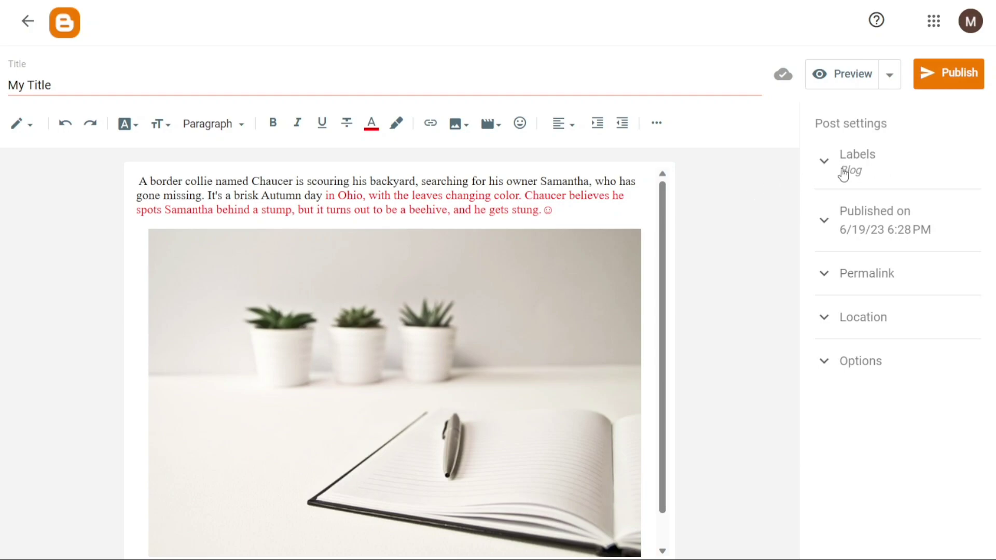
# Set a custom permalink 'MyblogPostDemo' and collapse the Permalink section
pyautogui.click(825, 273)
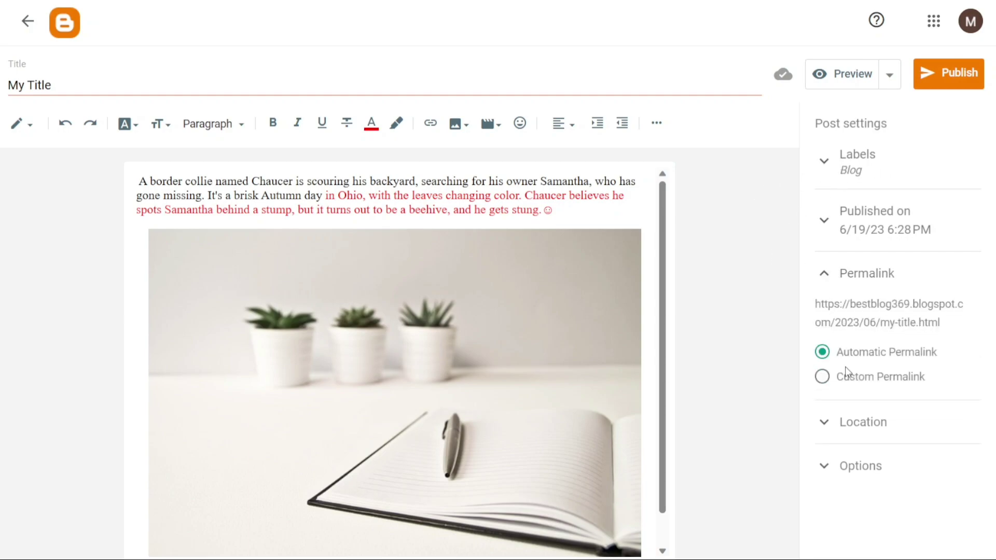
pyautogui.click(822, 376)
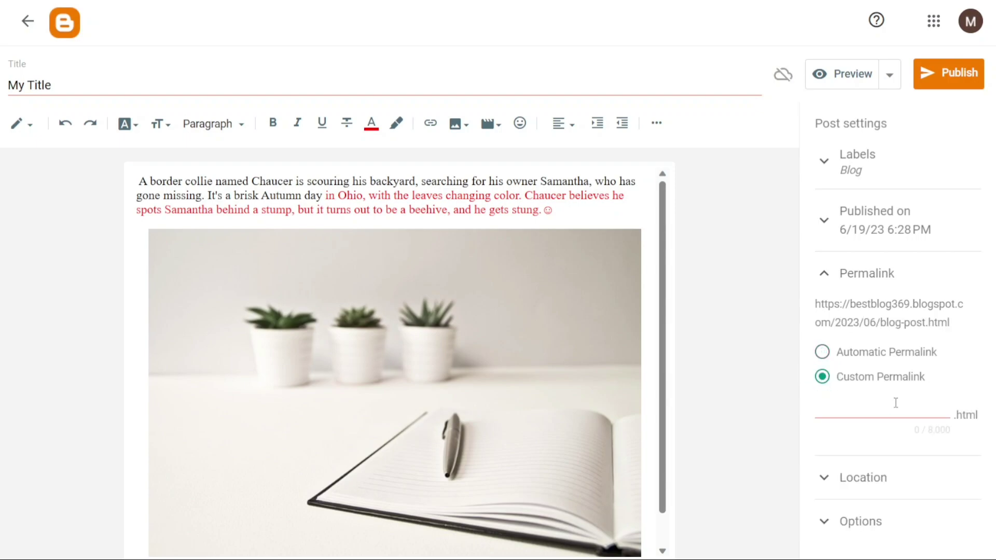
pyautogui.click(896, 403)
pyautogui.write('M')
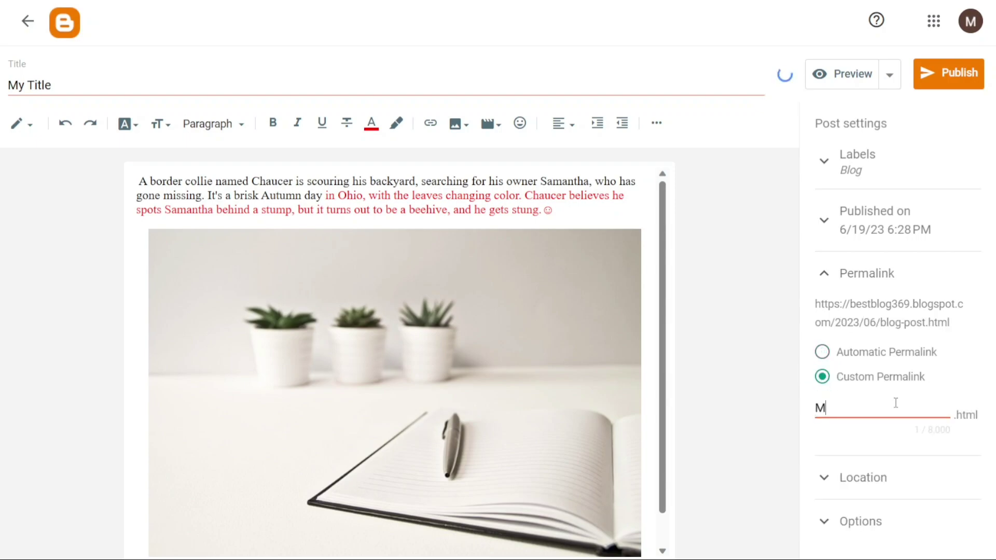
pyautogui.write('yblogPo')
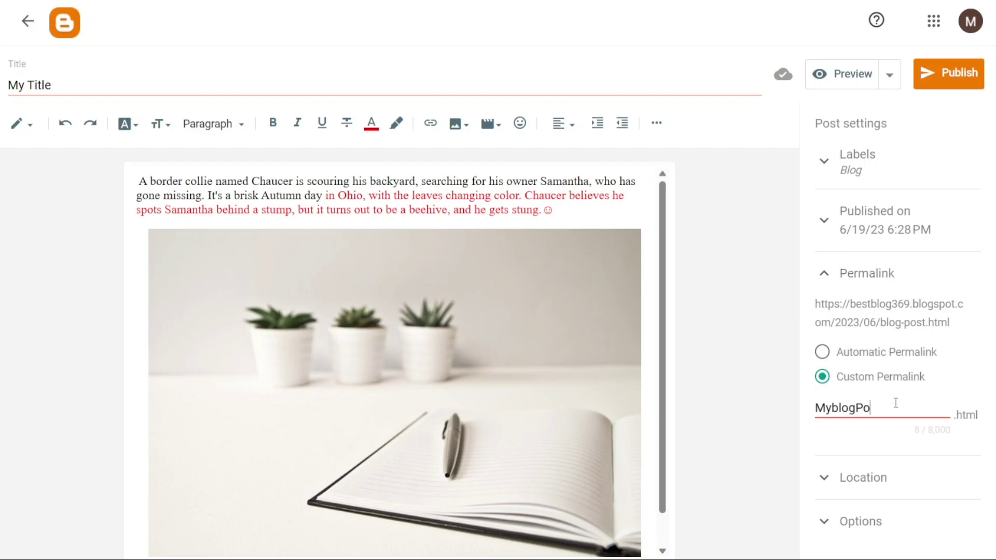
pyautogui.write('stDemo')
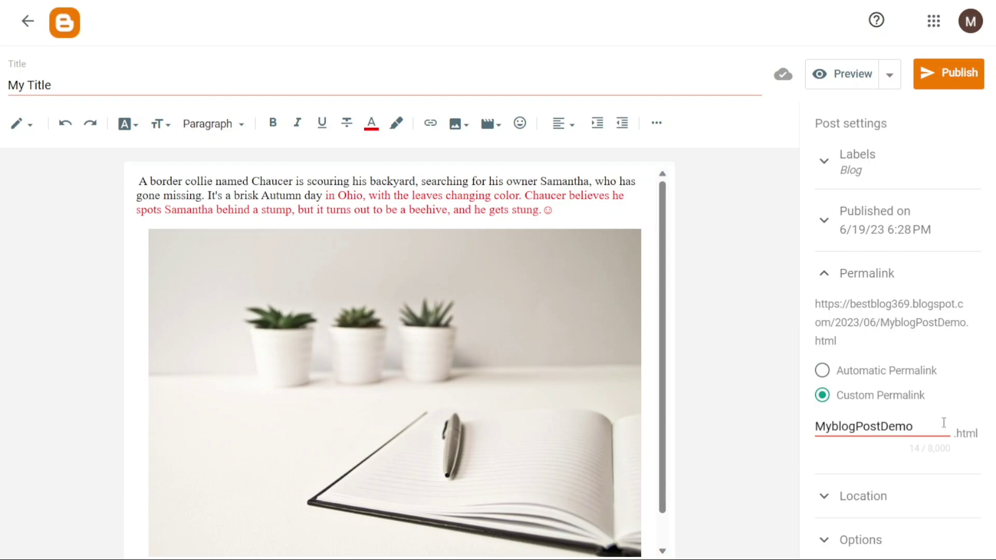
pyautogui.click(905, 458)
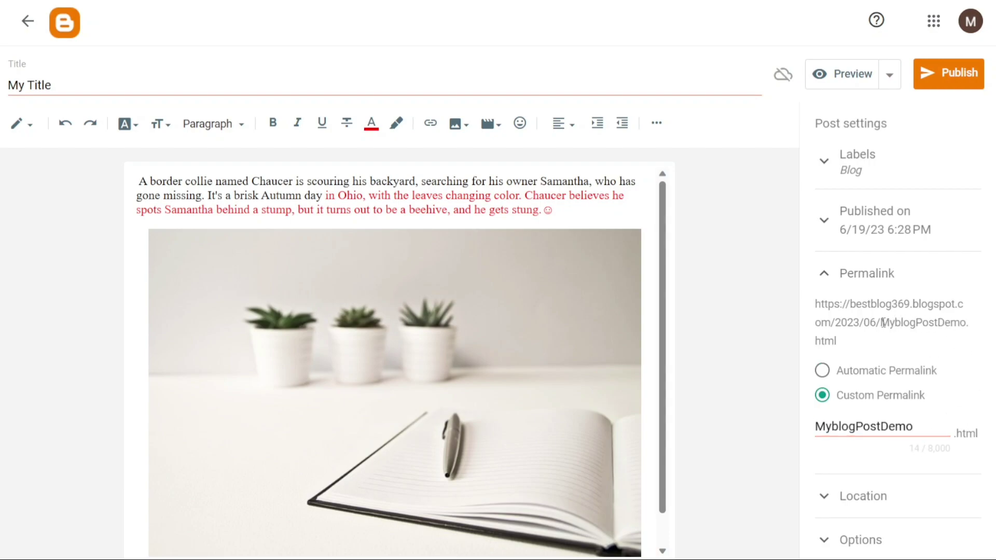
pyautogui.moveTo(884, 323); pyautogui.dragTo(900, 343)
pyautogui.tripleClick(981, 363)
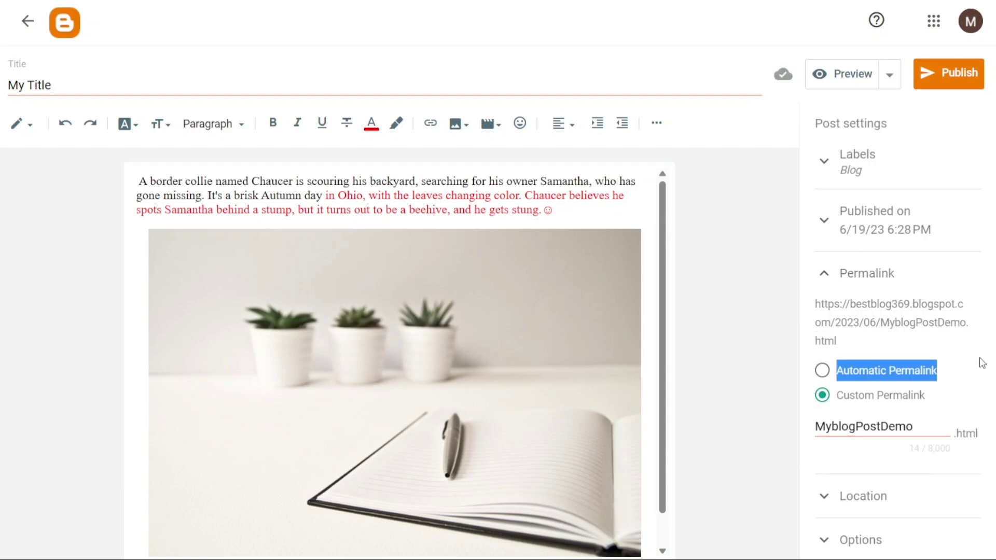
pyautogui.click(824, 276)
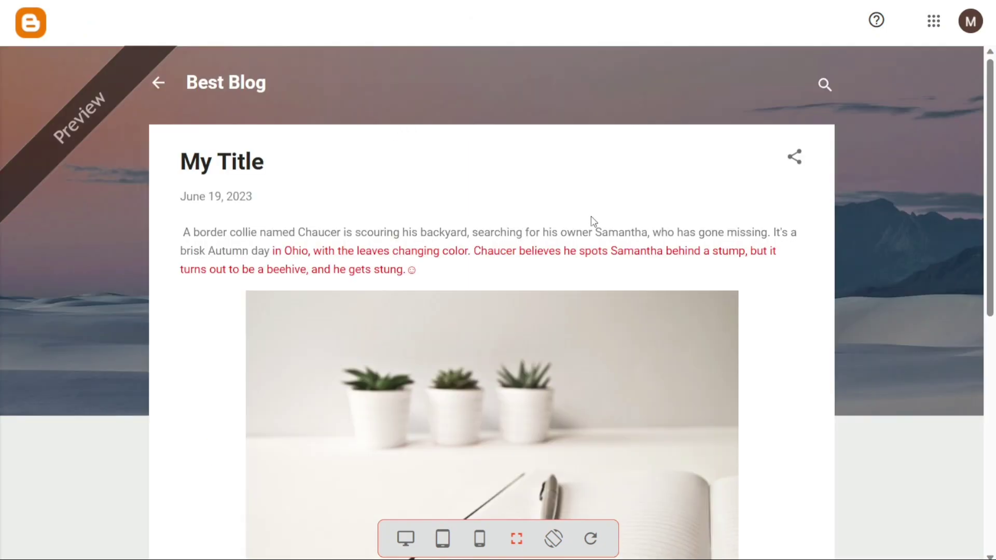
pyautogui.moveTo(991, 195); pyautogui.dragTo(972, 256)
pyautogui.moveTo(944, 201); pyautogui.dragTo(929, 178)
pyautogui.click(481, 540)
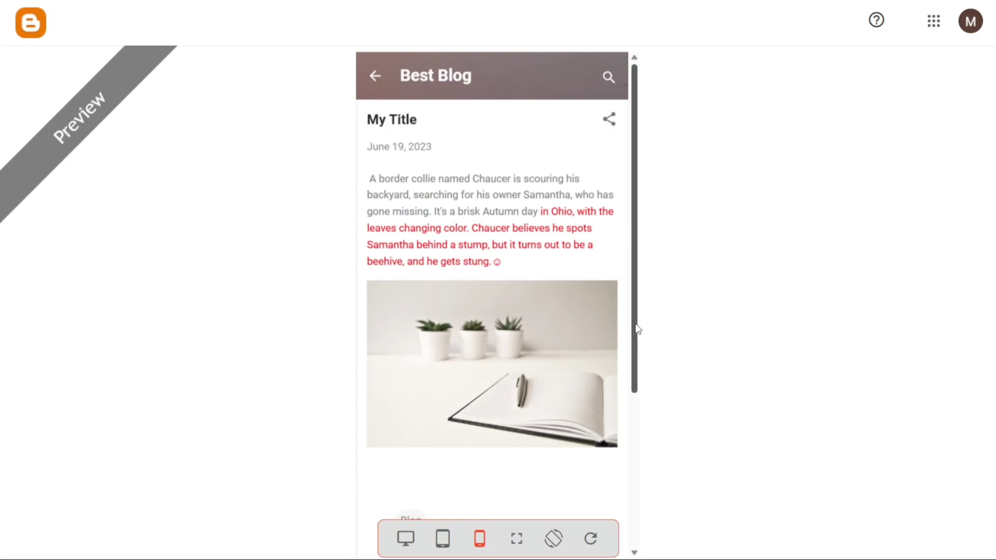
pyautogui.moveTo(635, 334); pyautogui.dragTo(619, 310)
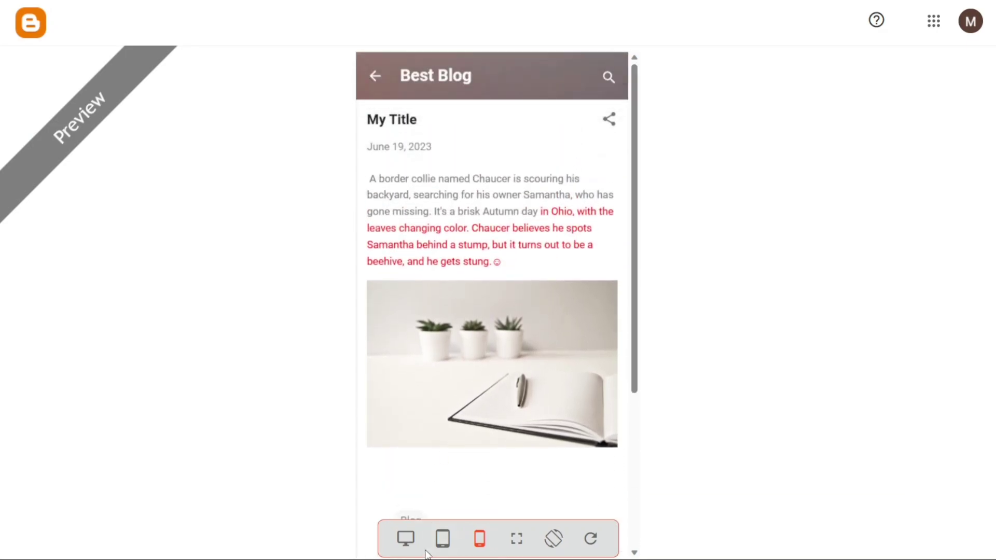
pyautogui.click(443, 545)
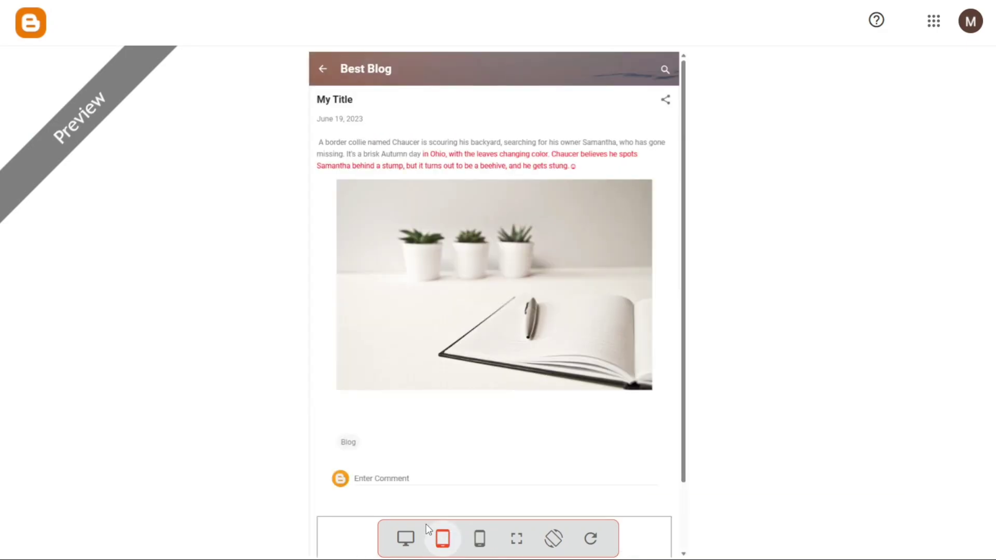
pyautogui.click(409, 545)
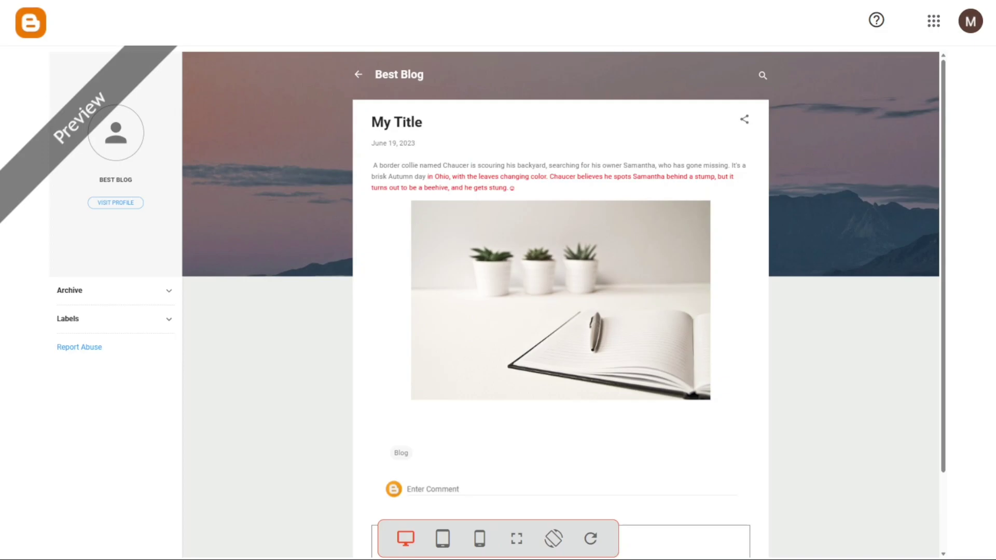
pyautogui.press('Escape')
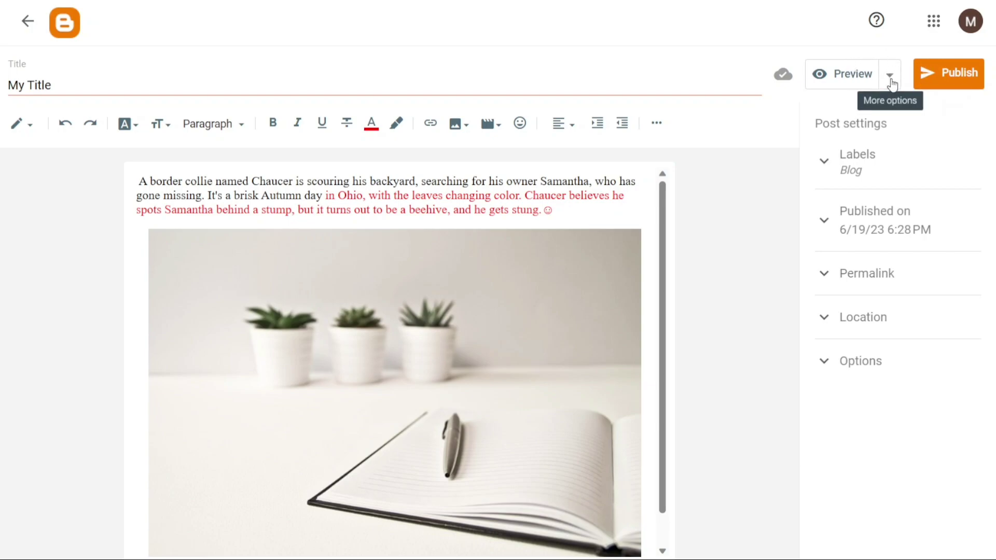
# Save the My Title post via the menu arrow beside Preview
pyautogui.click(890, 77)
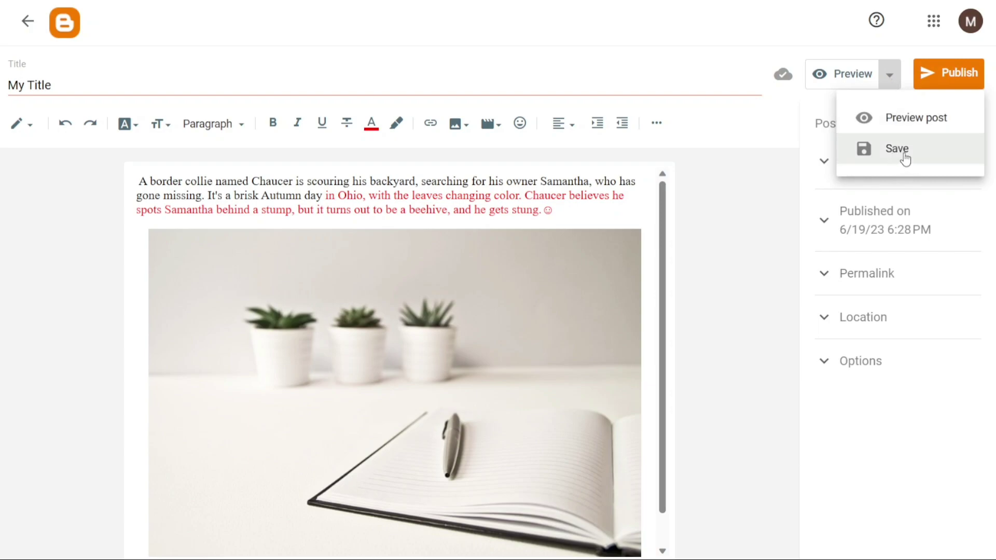
pyautogui.click(906, 158)
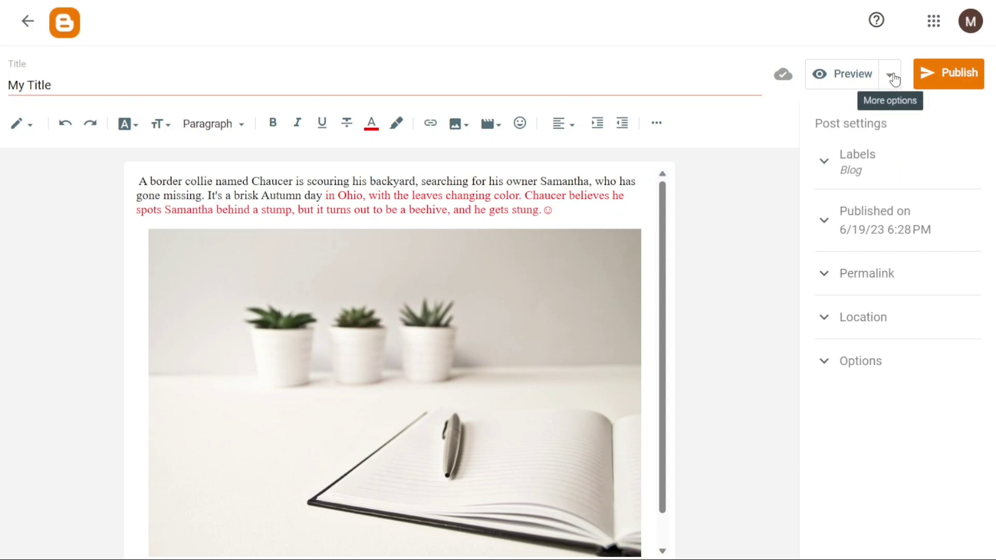
pyautogui.click(893, 78)
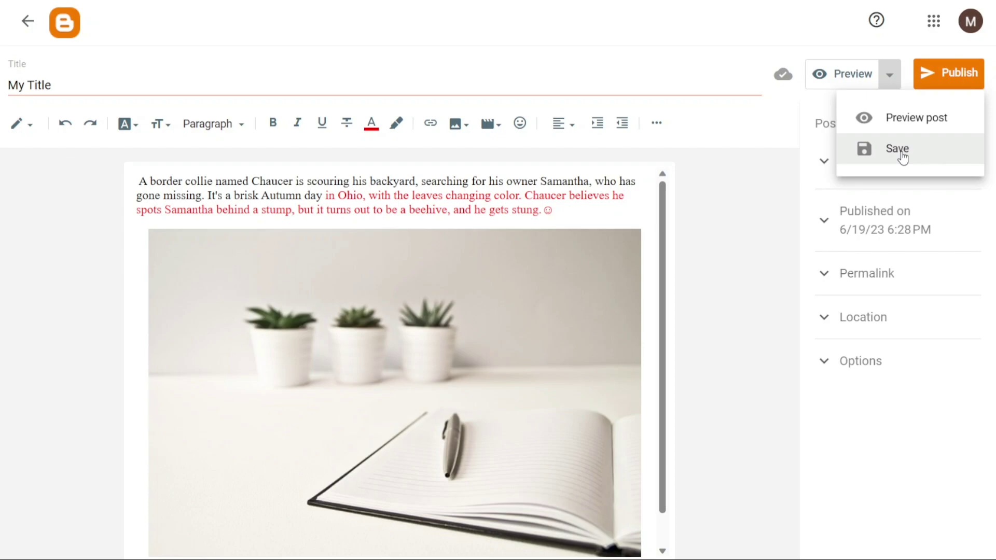
pyautogui.click(741, 31)
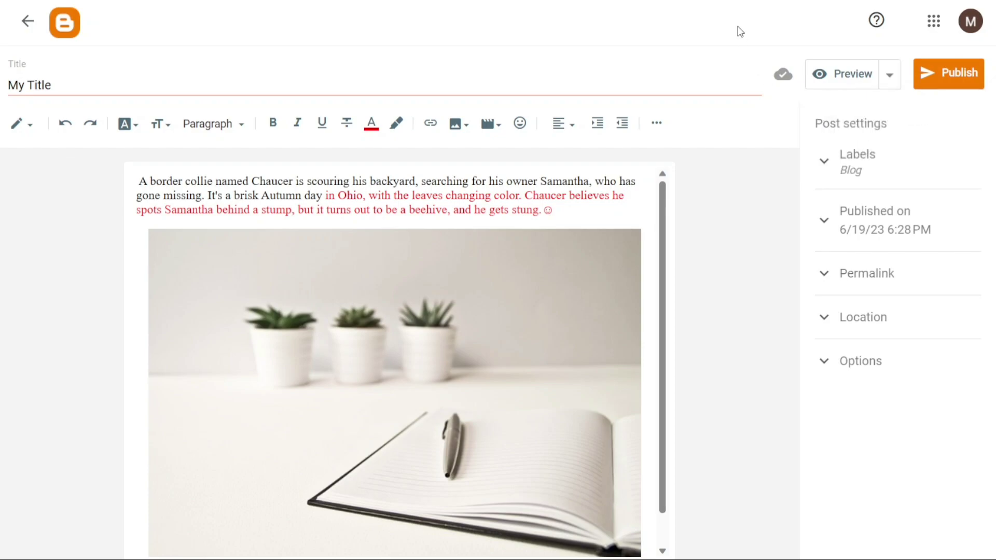
# Publish and confirm the My Title post, then reopen it from the Posts list
pyautogui.click(949, 75)
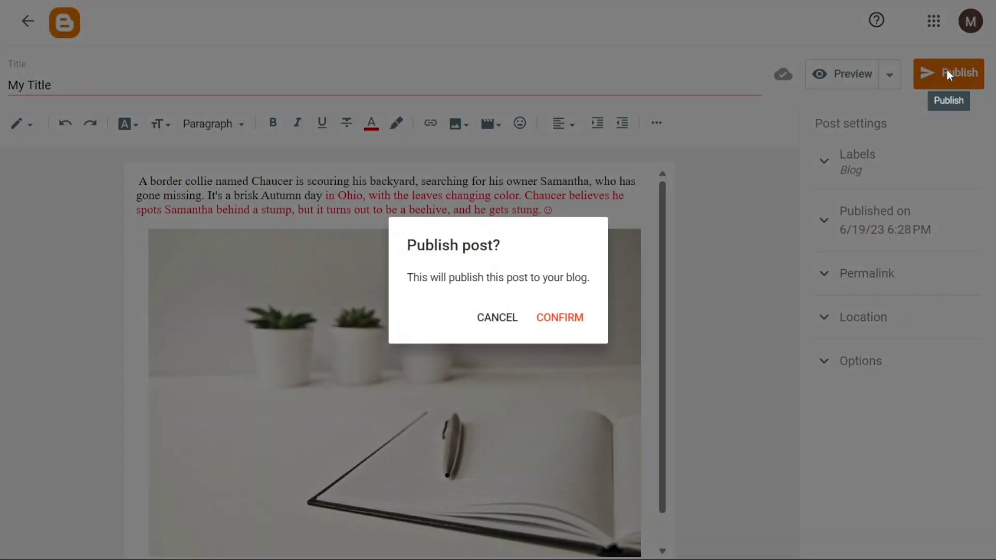
pyautogui.click(554, 319)
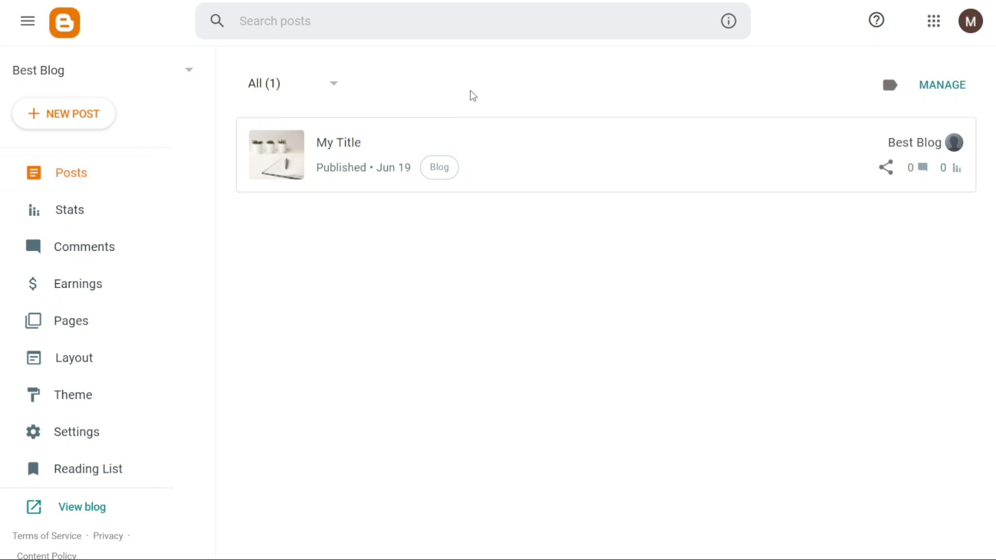
pyautogui.click(335, 89)
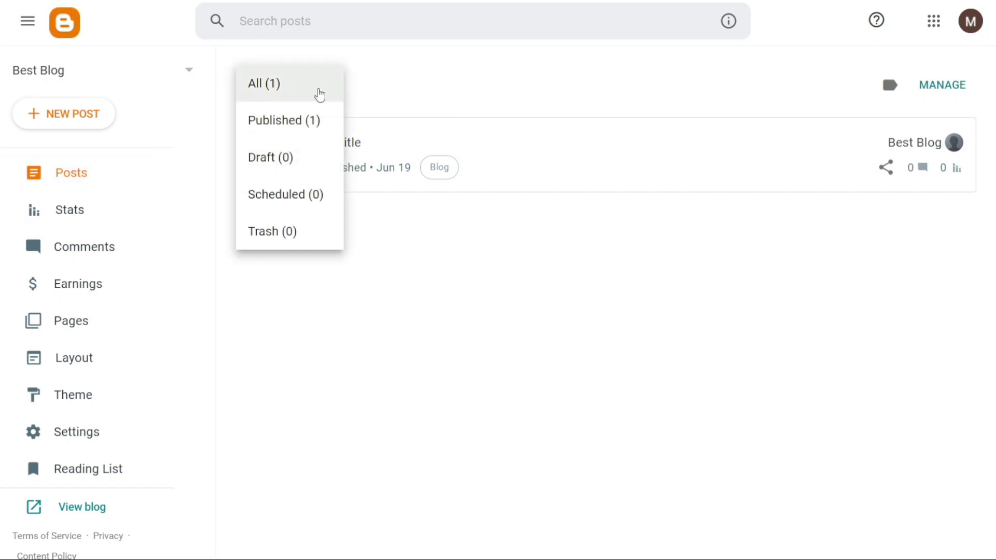
pyautogui.click(294, 76)
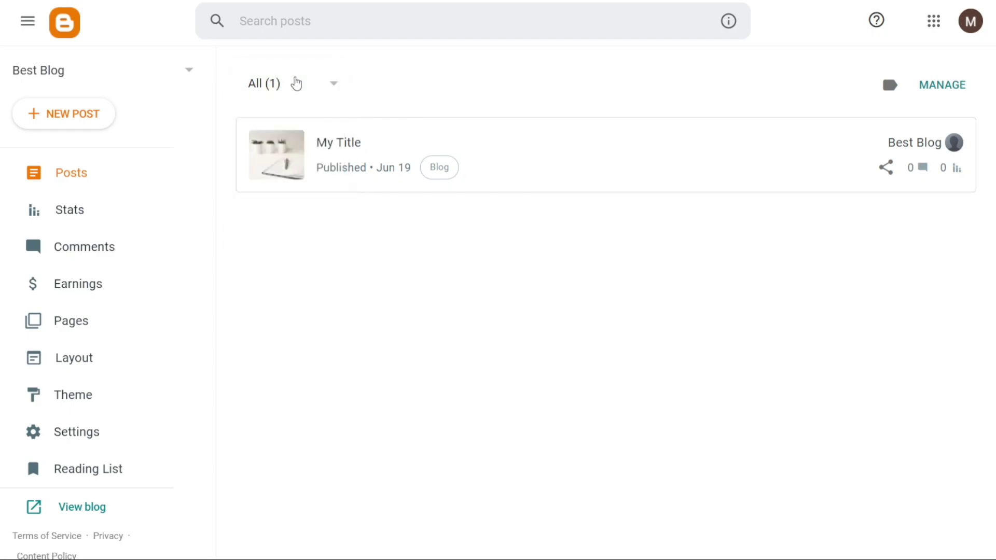
pyautogui.click(341, 144)
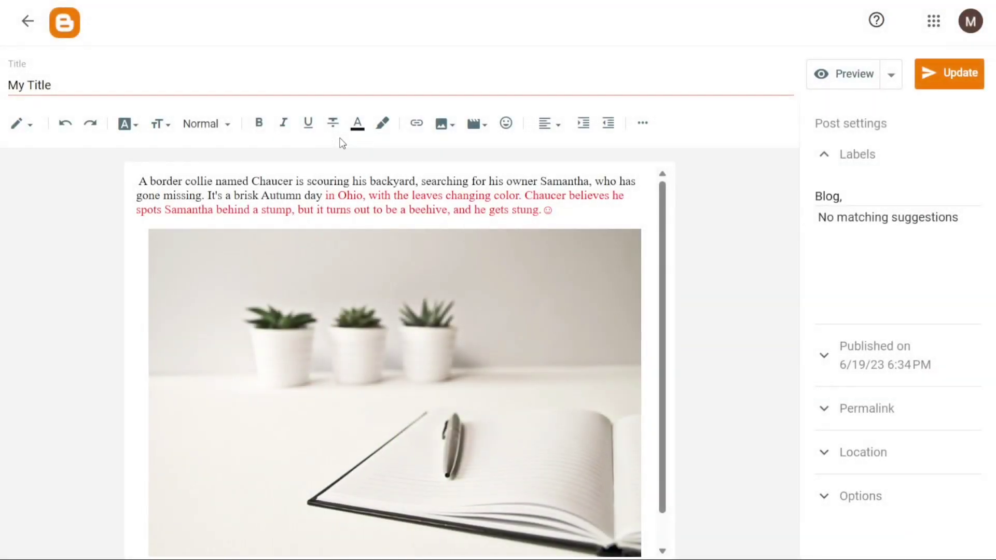
# Change the title to 'Your Title', delete the smiley after 'stung.', and update the post
pyautogui.doubleClick(23, 85)
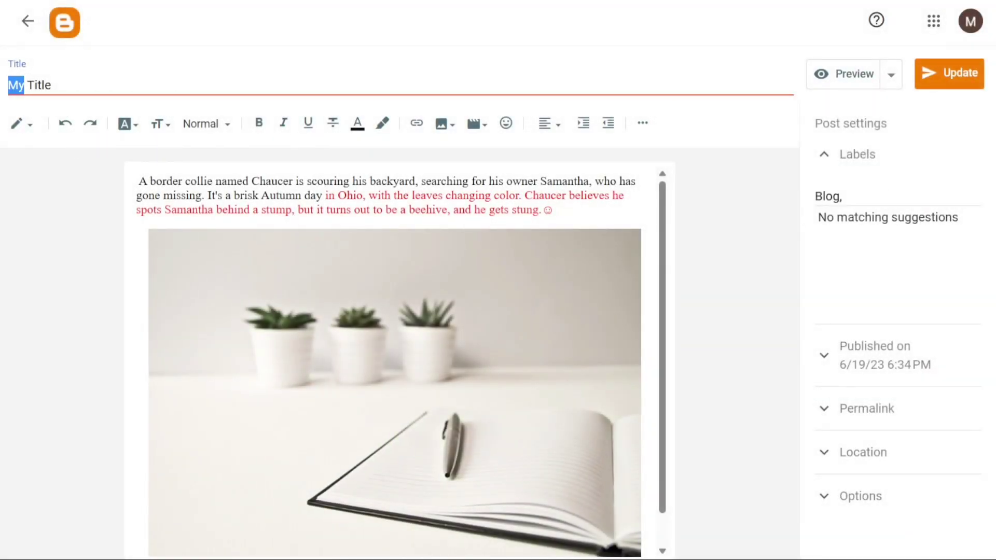
pyautogui.write('Your')
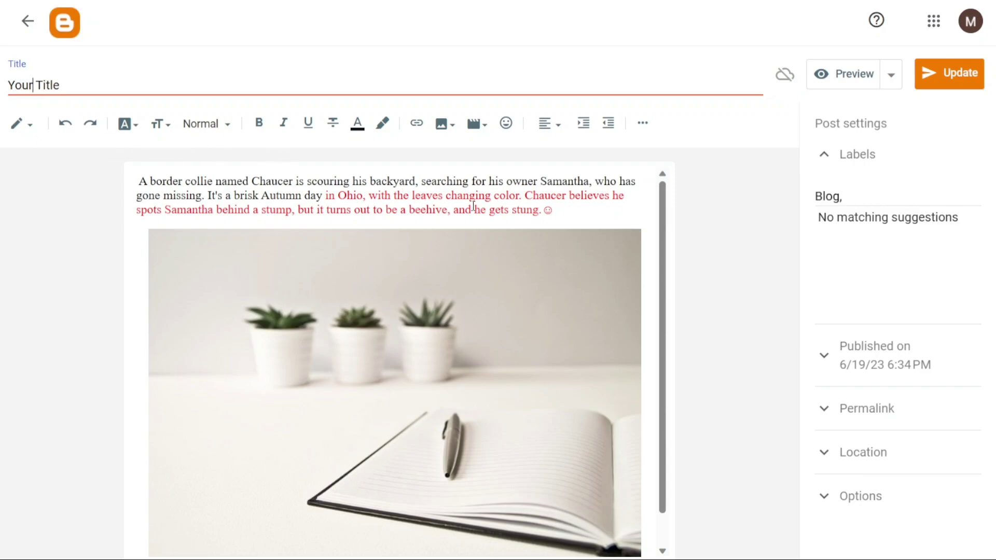
pyautogui.click(556, 216)
pyautogui.press('BackSpace')
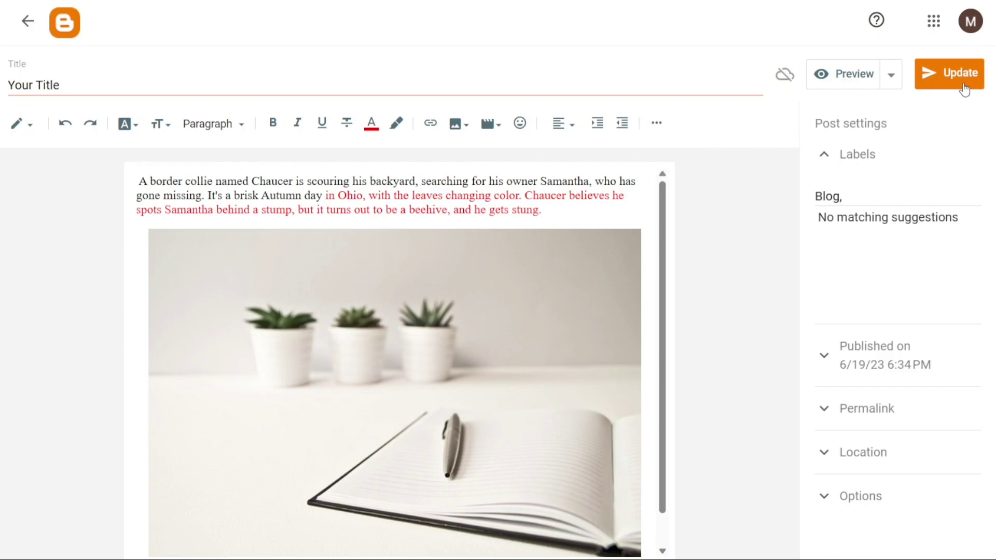
pyautogui.click(947, 82)
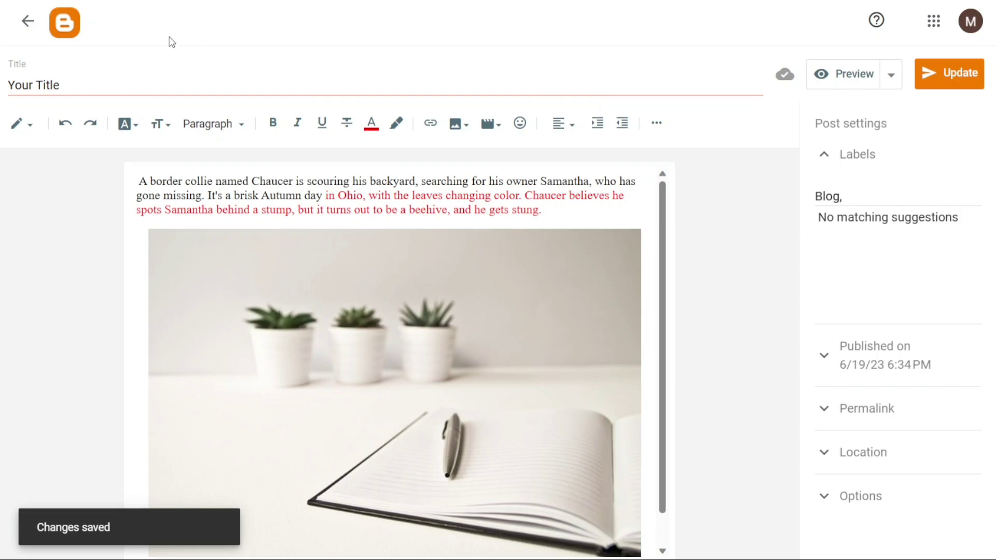
pyautogui.click(28, 22)
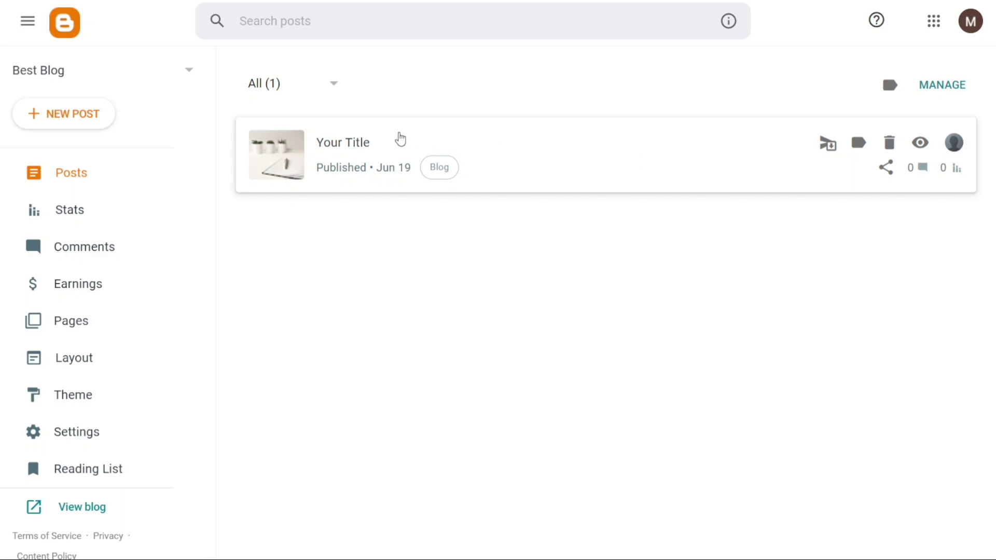
# Trash the 'Your Title' post from the posts list, leaving All (0)
pyautogui.click(889, 146)
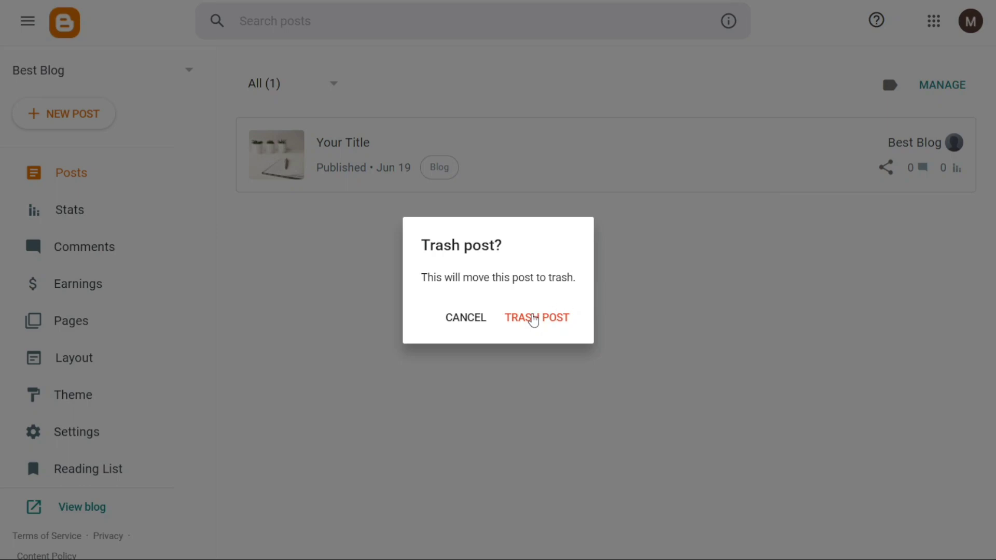
pyautogui.click(533, 319)
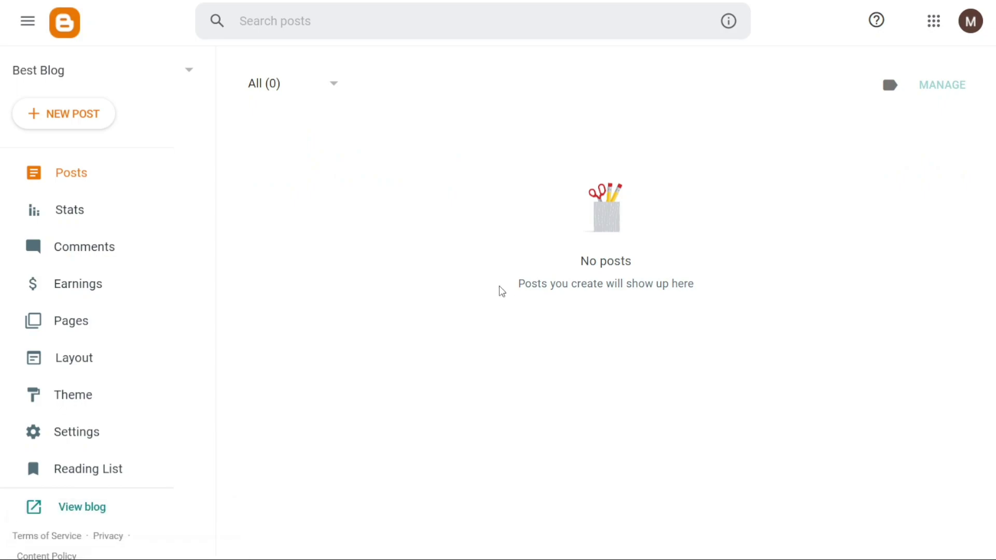
pyautogui.click(332, 92)
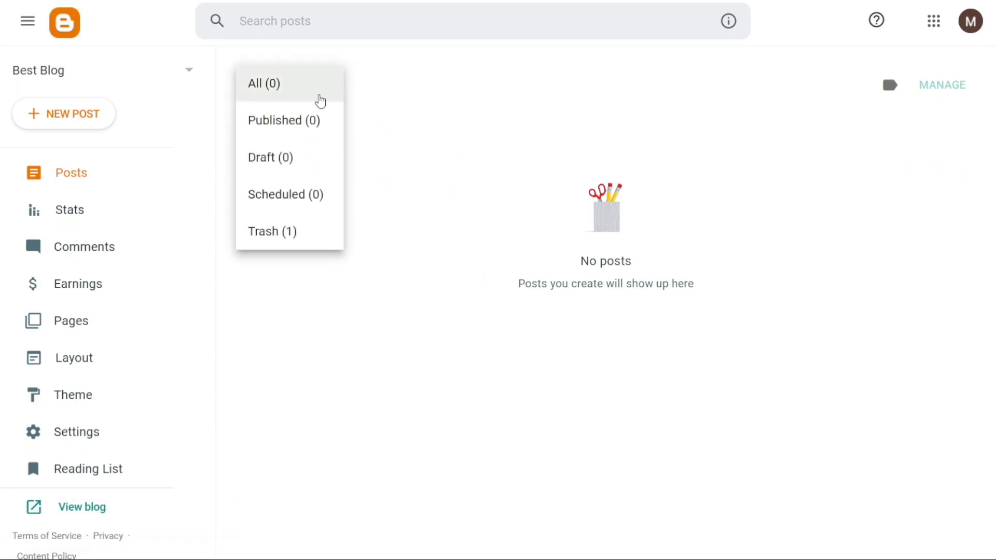
pyautogui.click(314, 226)
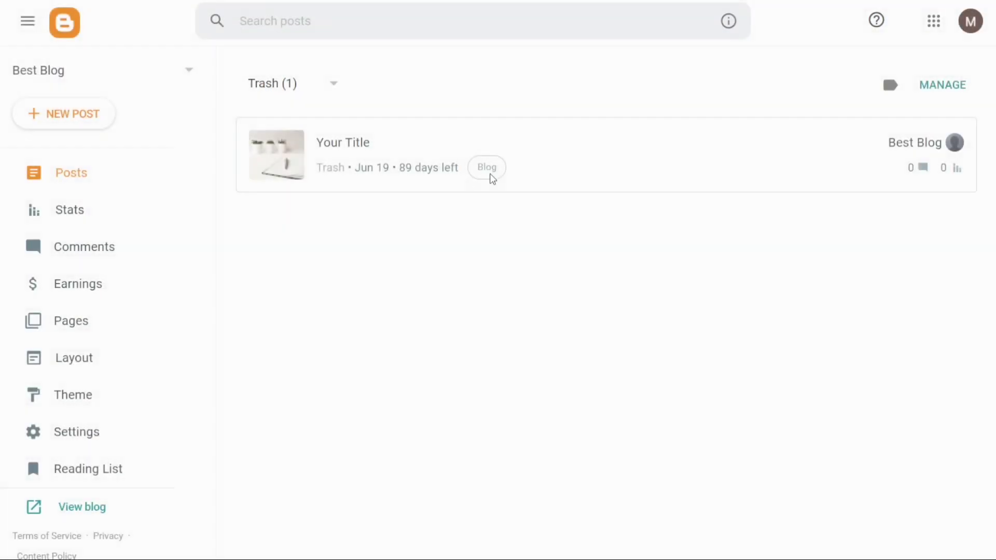
pyautogui.moveTo(889, 143)
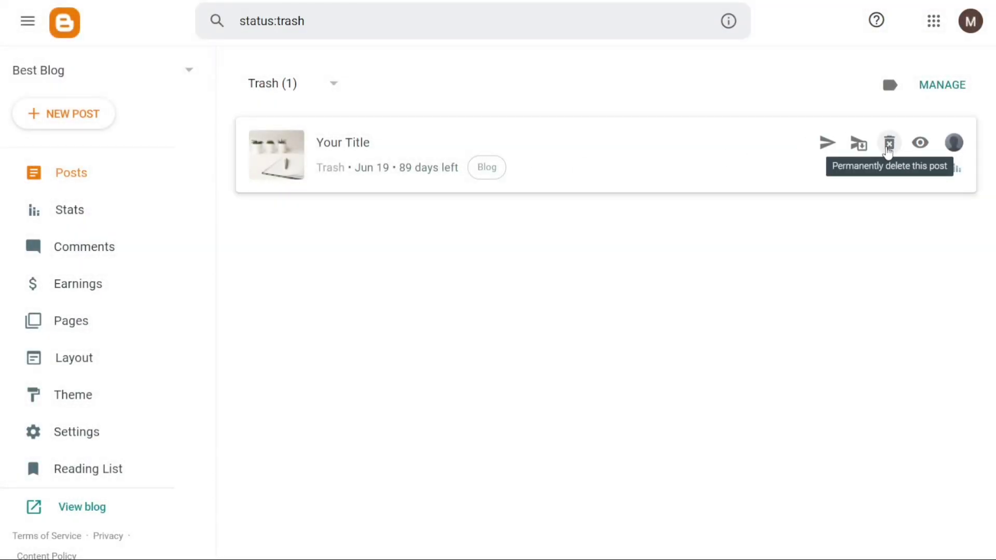
pyautogui.click(128, 177)
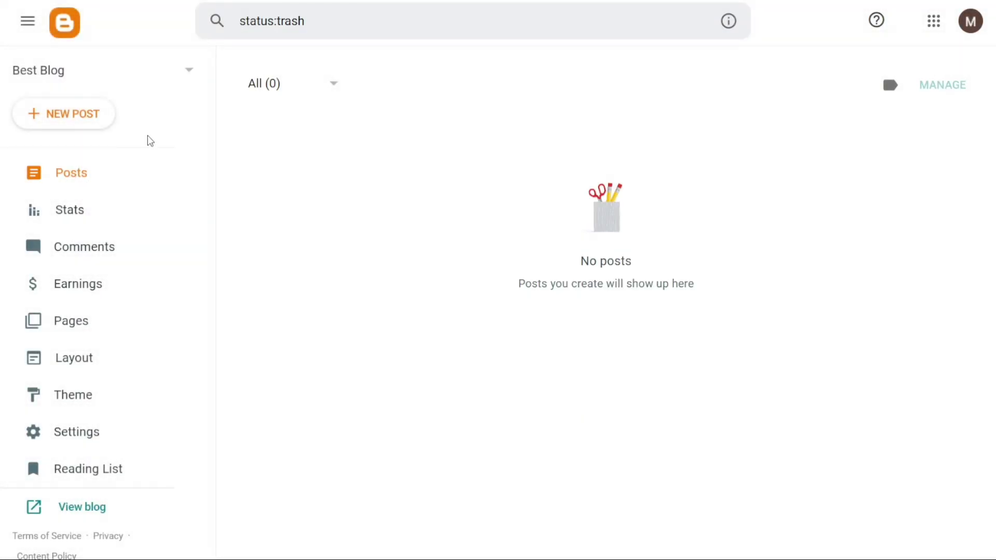